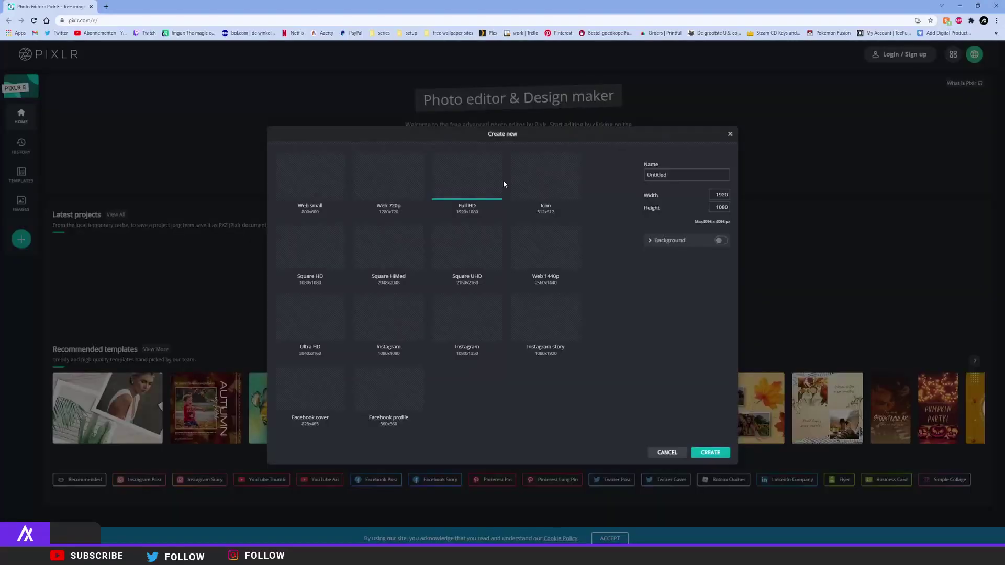
Step: Create a new blank transparent canvas 3000 px wide by 1000 px high
click(686, 178)
click(718, 195)
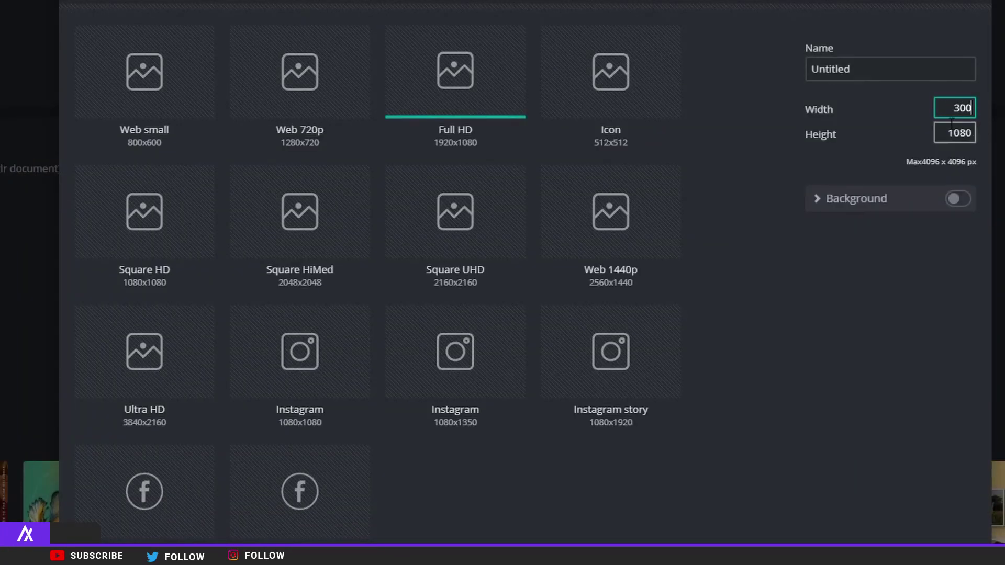
key(Return)
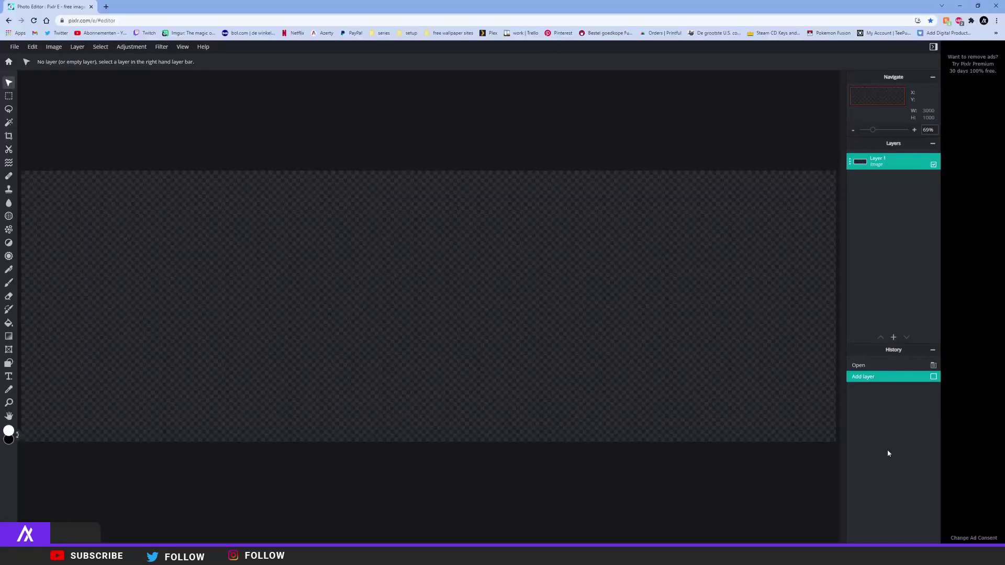
click(10, 99)
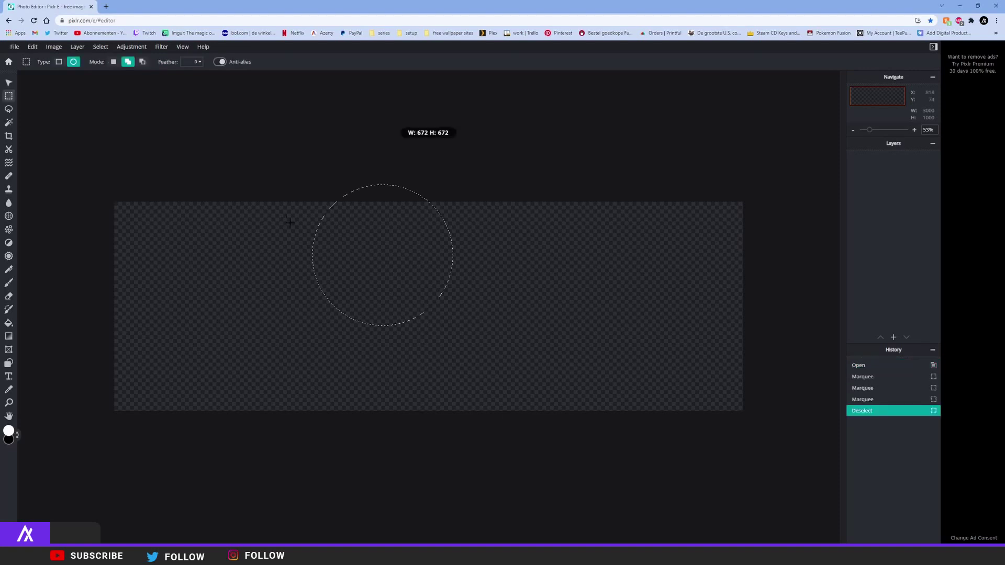
Step: Marquee a circle and fill it green with the Paint Bucket, then deselect
drag(287, 220, 335, 225)
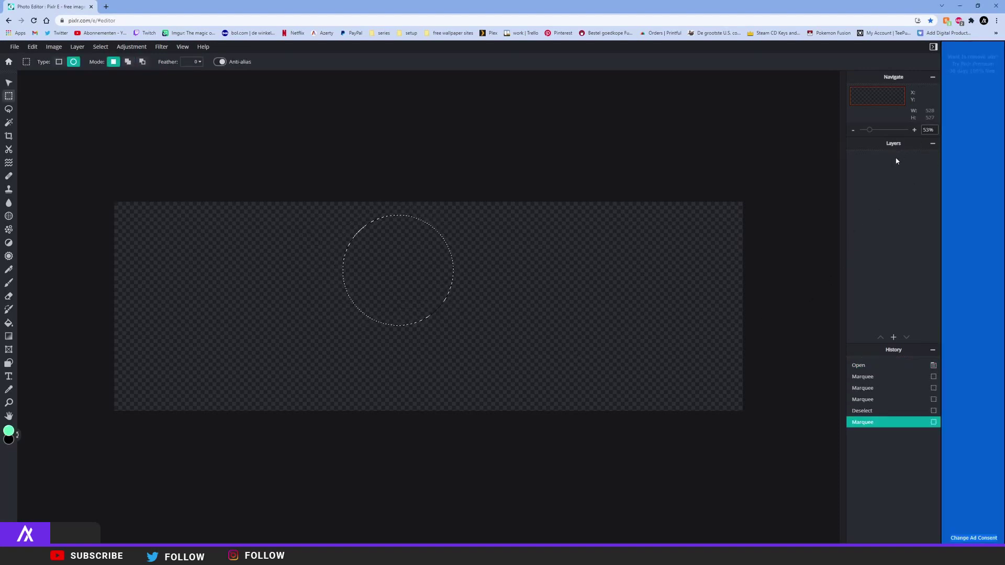
key(g)
click(390, 294)
key(ctrl+d)
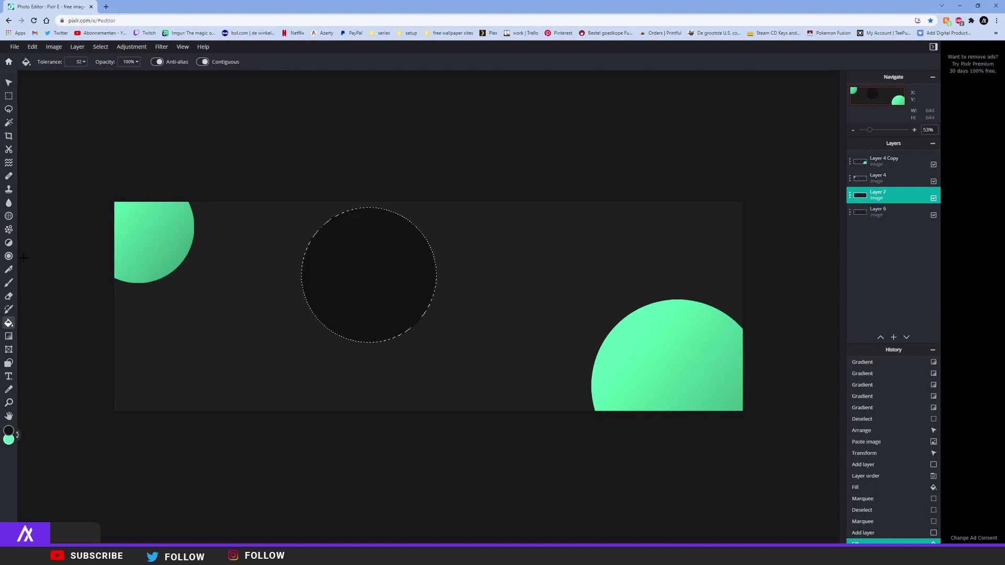
Step: Set up a soft 190px brush in dark #111111 for shading the circle
click(9, 286)
click(74, 64)
click(75, 64)
click(73, 63)
drag(75, 90, 140, 112)
click(9, 431)
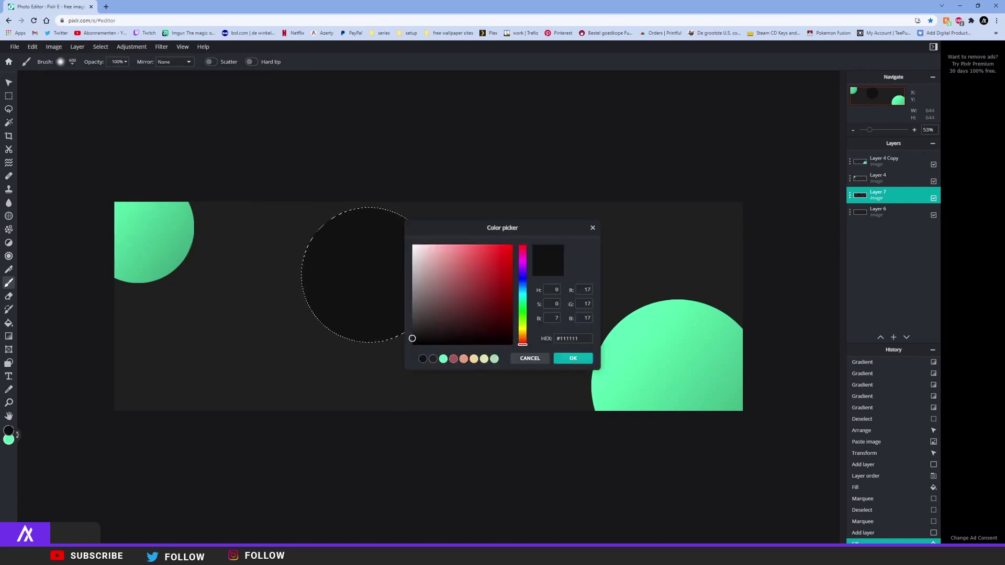
click(411, 329)
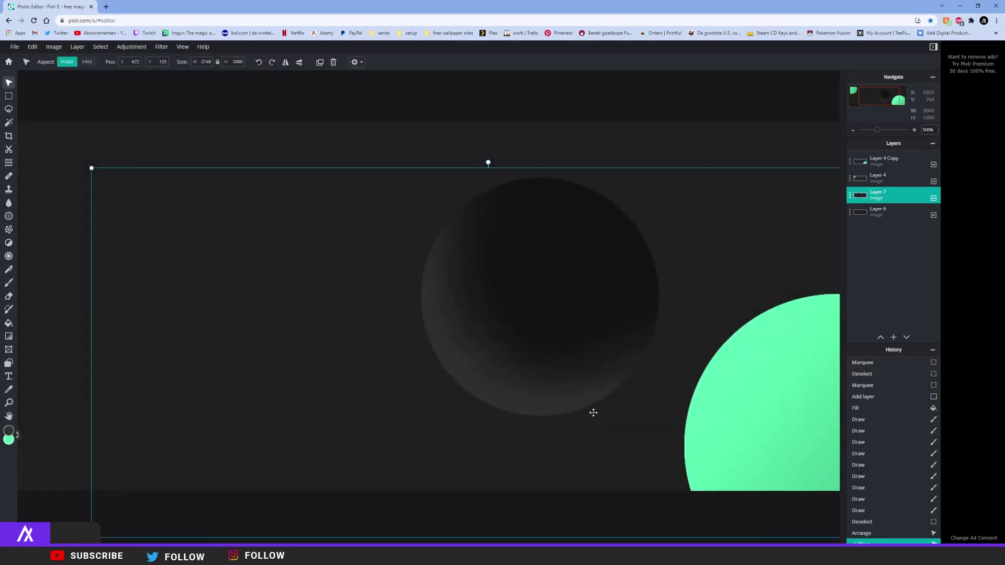
Step: Switch to the freehand Lasso to outline the jagged hill strip along the bottom
scroll(550, 375, down, 5)
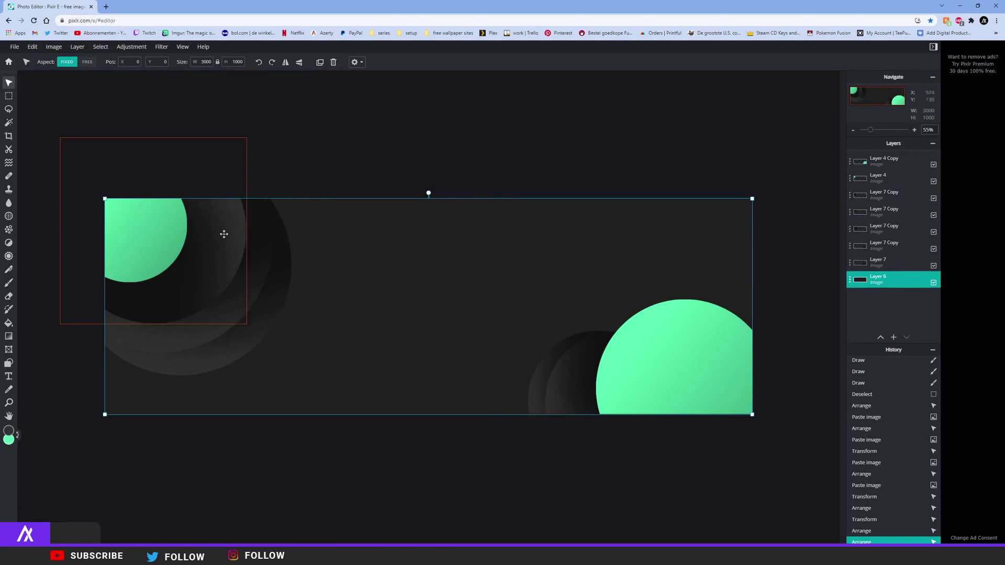
click(9, 109)
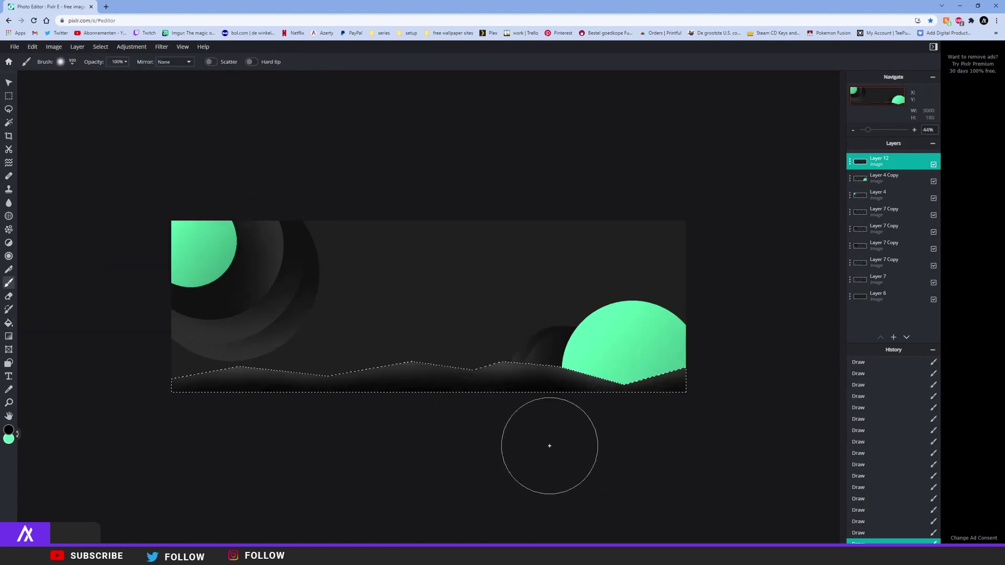
Step: Deselect the lasso selection around the hills
key(ctrl+d)
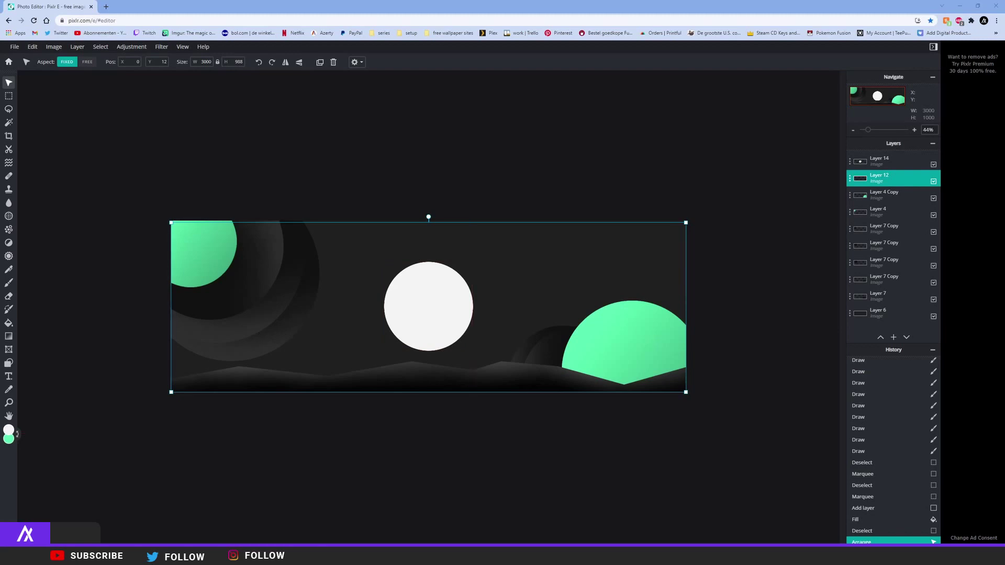
Step: Paste the xpress logo into the banner and cut an overlap from the white circle to form a crescent
key(ctrl+v)
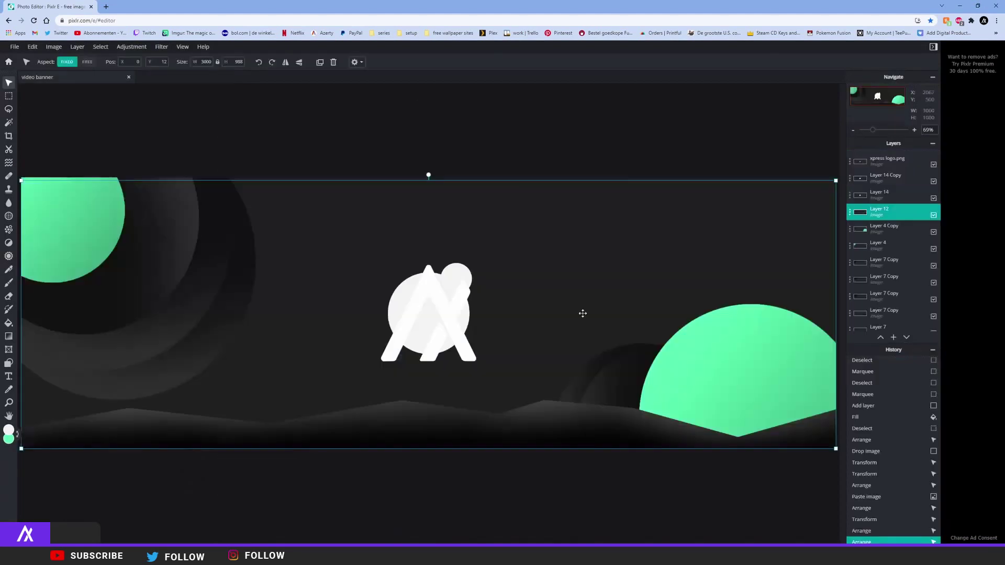
scroll(471, 298, up, 5)
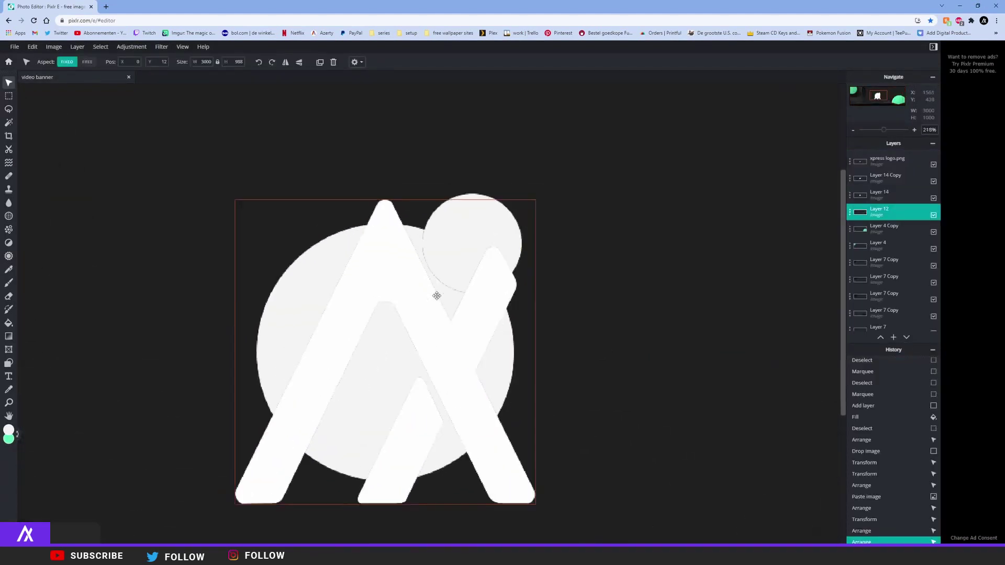
scroll(460, 324, down, 5)
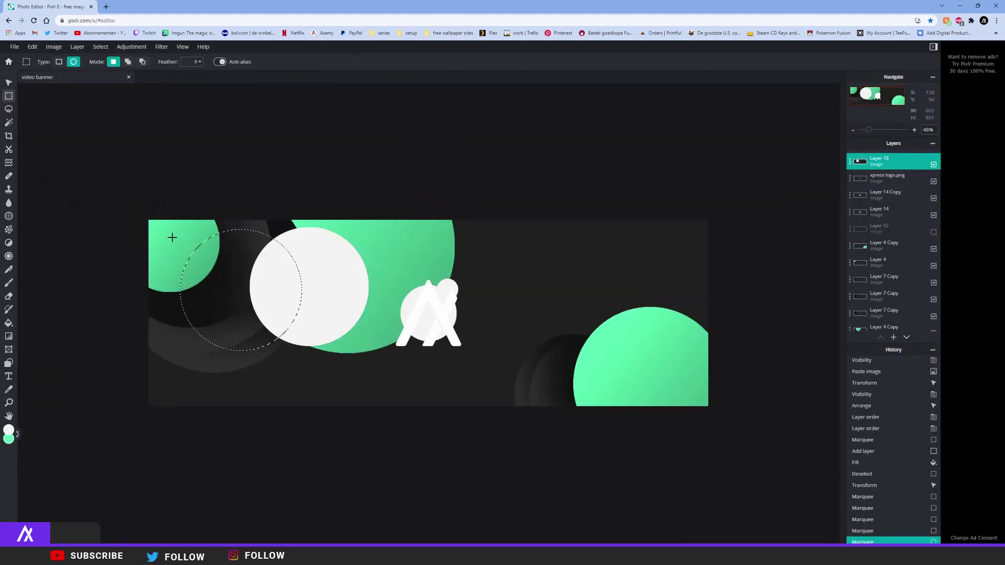
key(Delete)
key(ctrl+d)
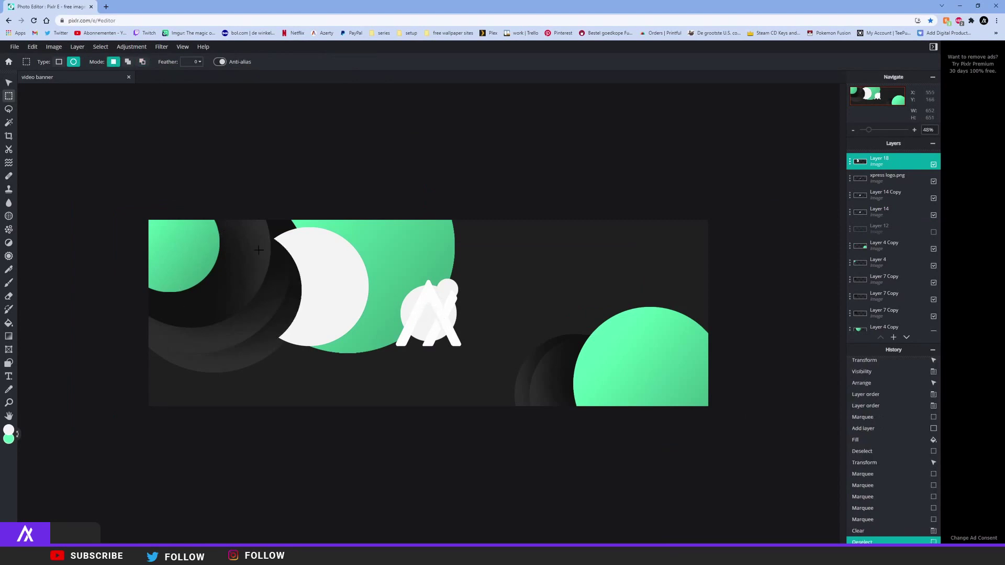
Step: Shift the white crescent left, rotate it clockwise, and give it a black-to-white gradient fill
key(v)
drag(337, 272, 310, 274)
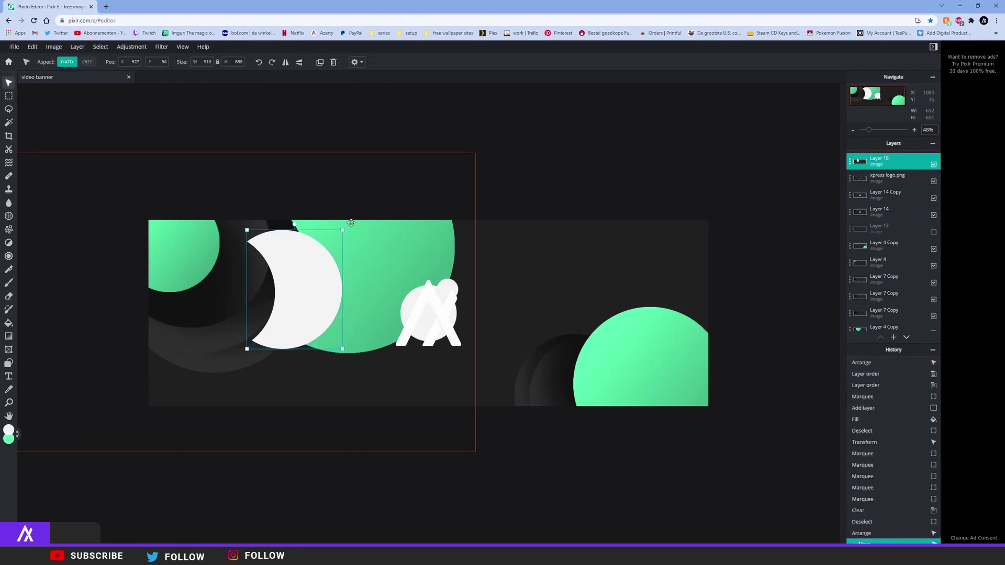
drag(295, 224, 305, 250)
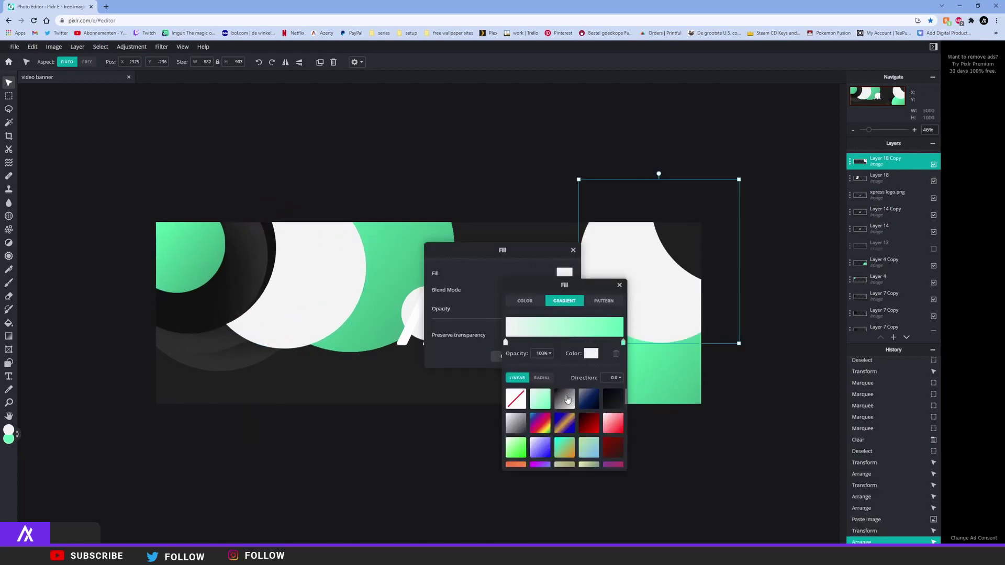
click(565, 400)
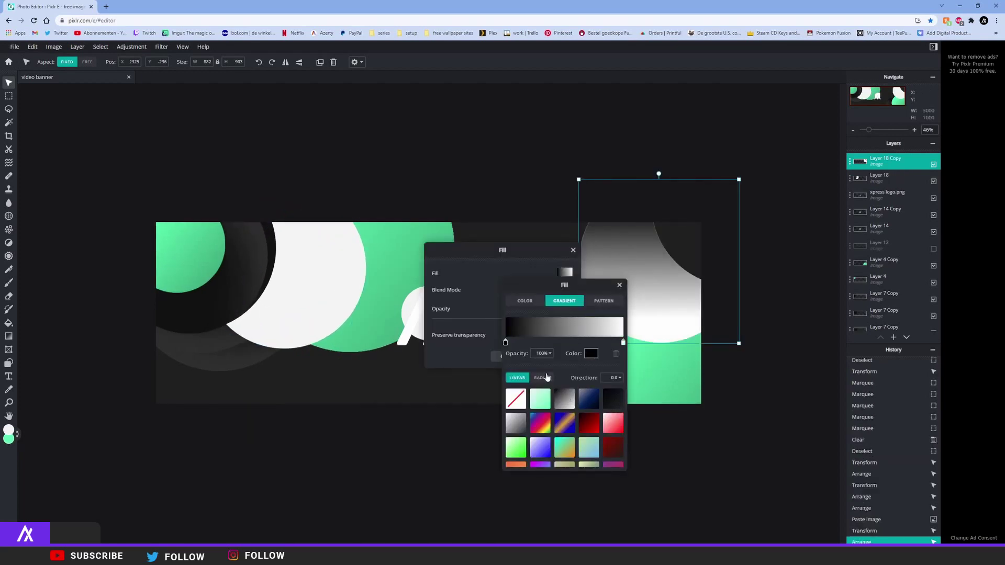
click(541, 399)
click(564, 399)
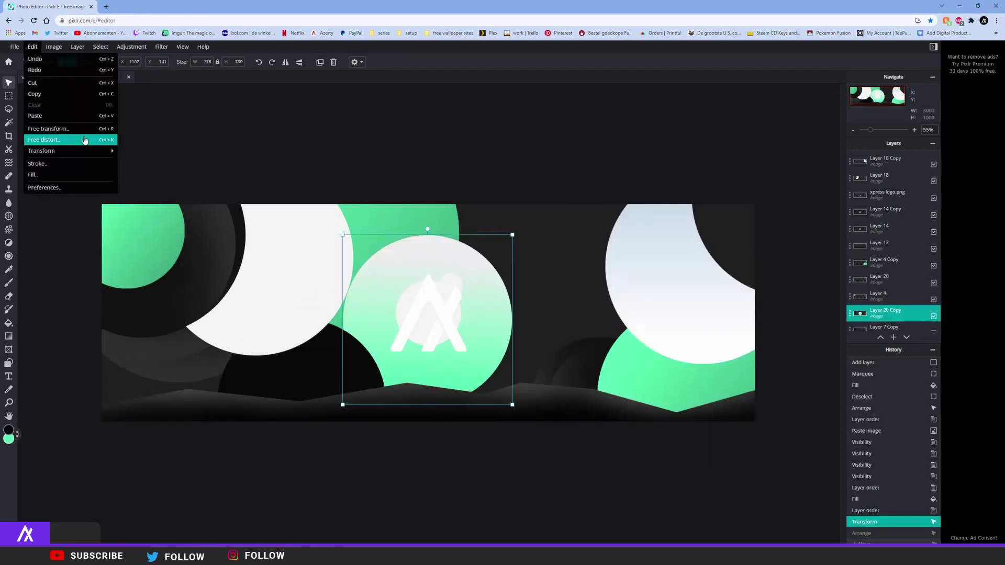
Step: Distort the crescent into a long sweeping swoosh and draw a rounded rectangle bar
click(84, 138)
drag(352, 238, 196, 290)
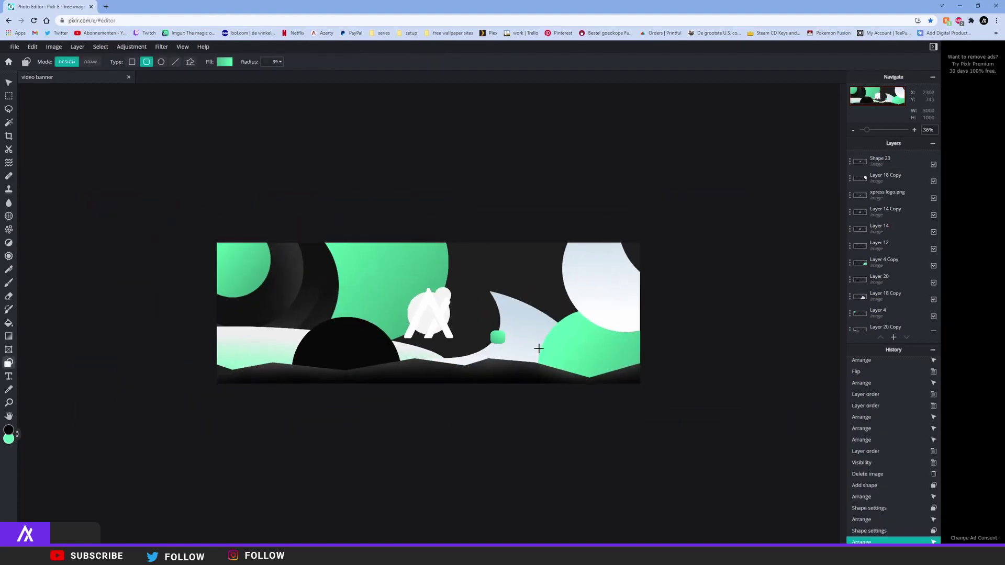
scroll(539, 348, up, 5)
drag(304, 230, 359, 369)
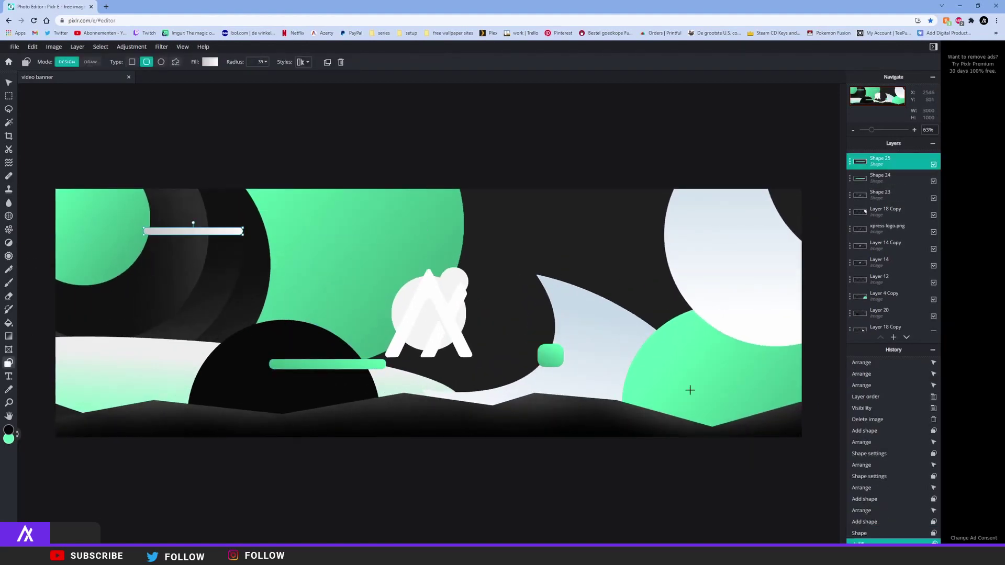
Step: Draw small rounded rectangle bars and stretch one wider
drag(293, 248, 311, 259)
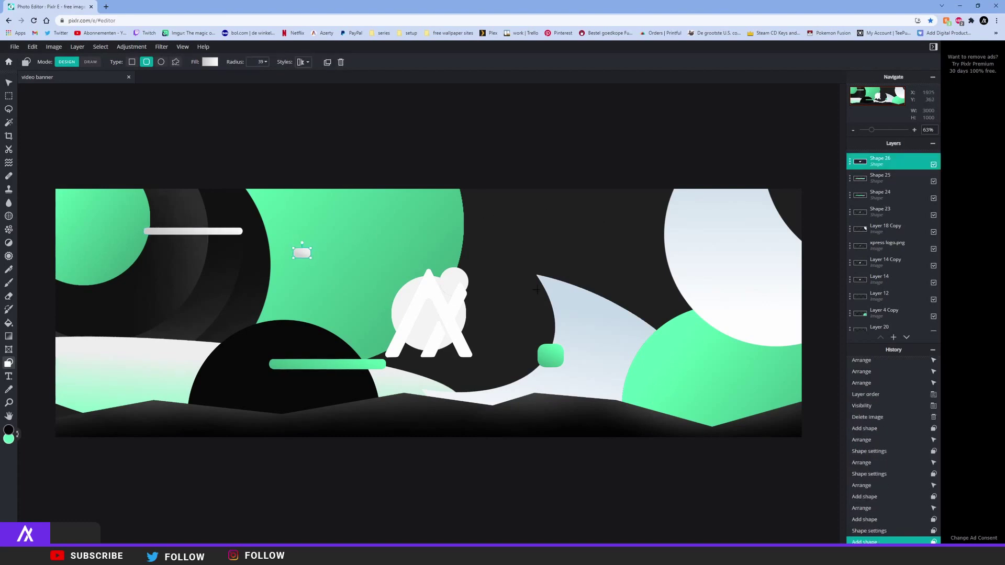
scroll(536, 290, down, 3)
scroll(537, 290, up, 6)
click(600, 443)
drag(592, 440, 623, 446)
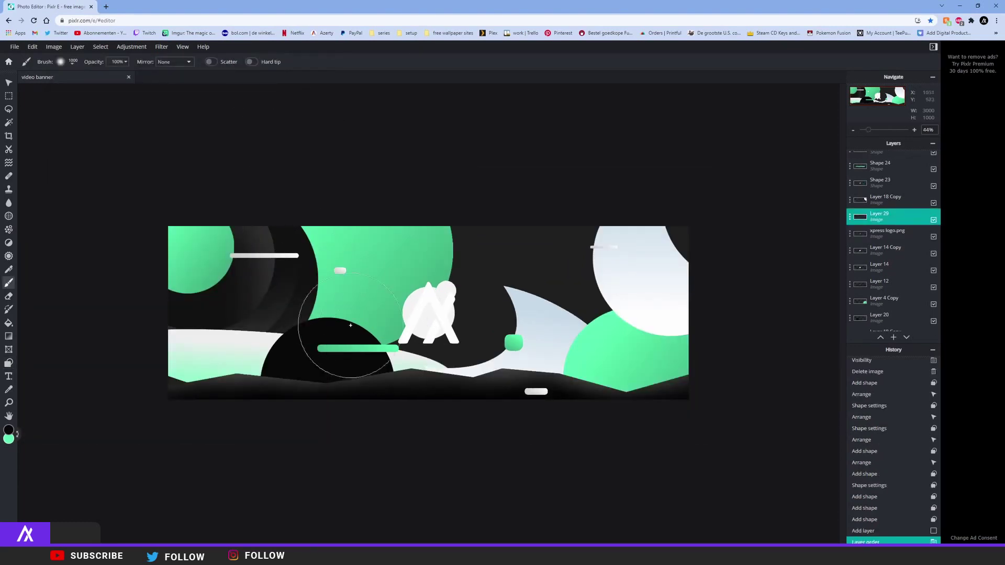
Step: Make green the paint colour, undo a stray stroke, and move the paint layer lower
click(17, 434)
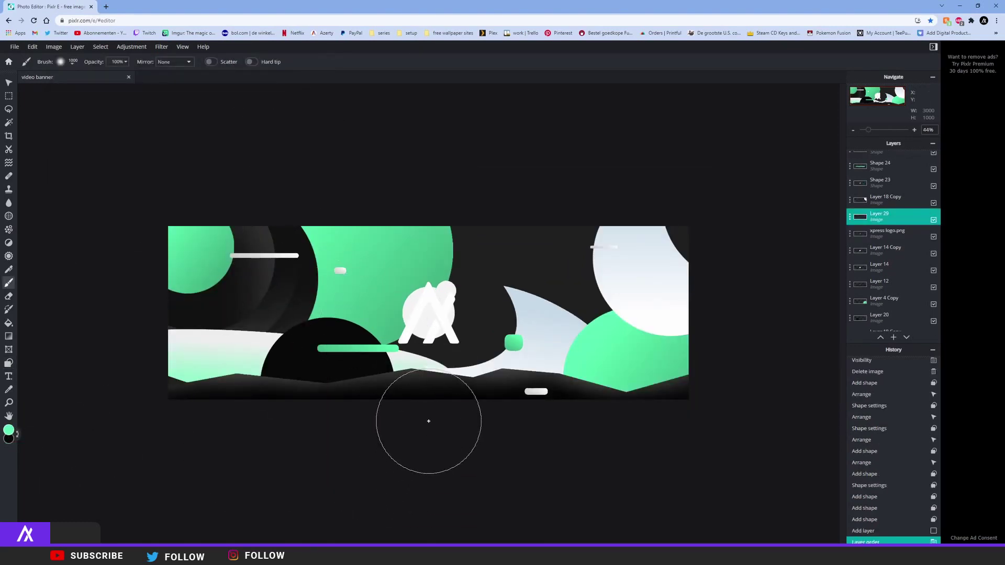
click(429, 422)
click(866, 531)
drag(893, 225, 893, 318)
Step: Brush a soft green glow along the banner's bottom and open the glow layer's blend modes
click(426, 419)
click(384, 419)
click(285, 426)
click(214, 422)
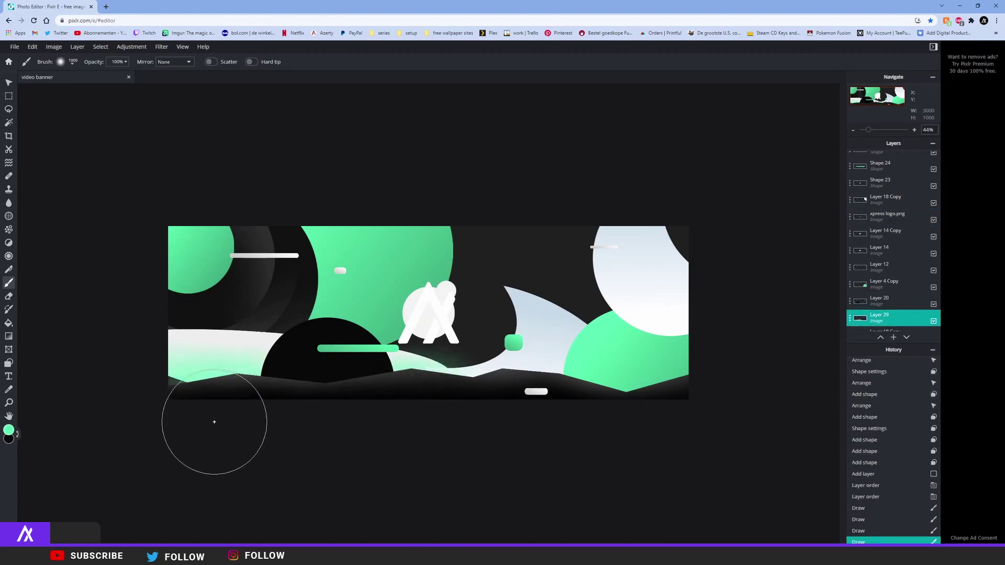
click(161, 426)
click(374, 422)
click(442, 420)
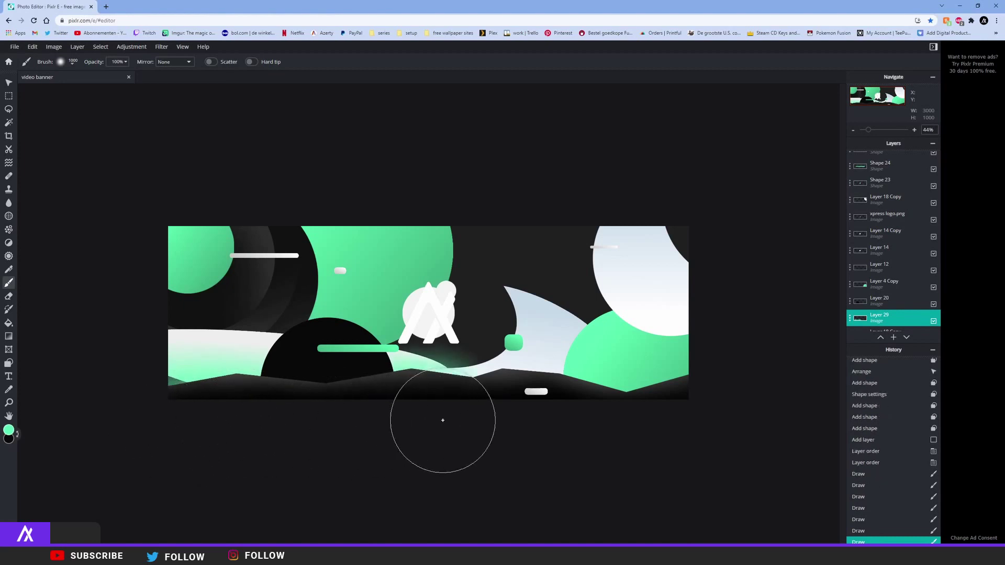
click(460, 422)
click(498, 425)
click(526, 425)
click(542, 423)
click(560, 423)
click(586, 424)
click(628, 425)
click(675, 426)
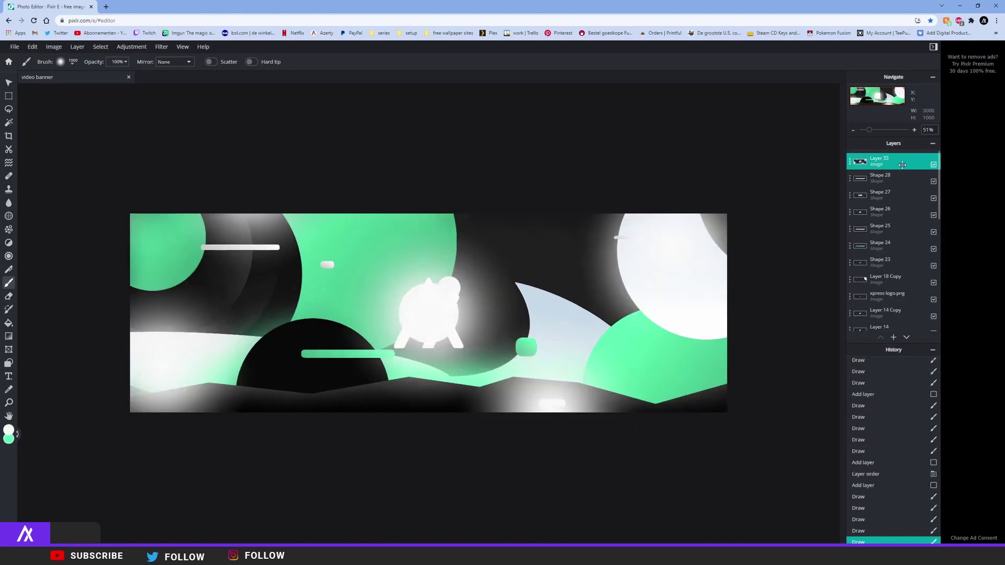
double_click(879, 161)
click(814, 192)
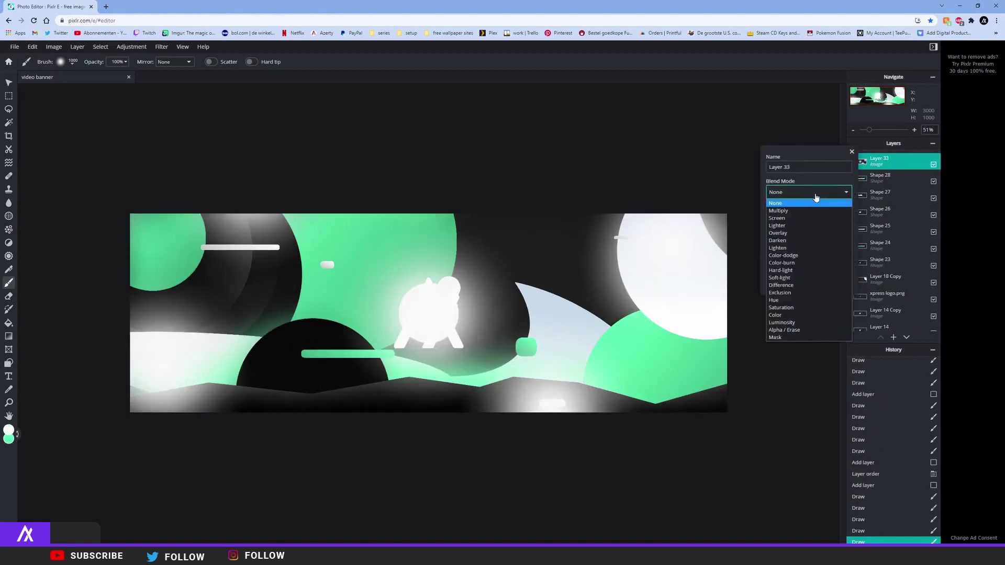
Step: Blend the glow layer as Overlay at 41 opacity and undo trial smudge strokes on the large logo
click(801, 233)
click(803, 219)
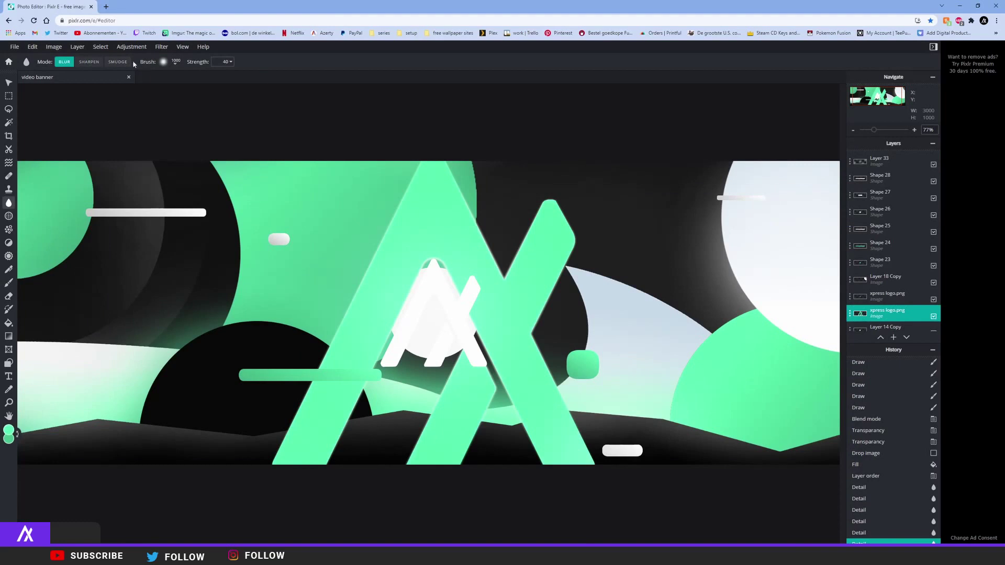
click(119, 62)
drag(544, 273, 268, 304)
key(ctrl+z)
key(ctrl+z)
key(ctrl+z)
key(ctrl+z)
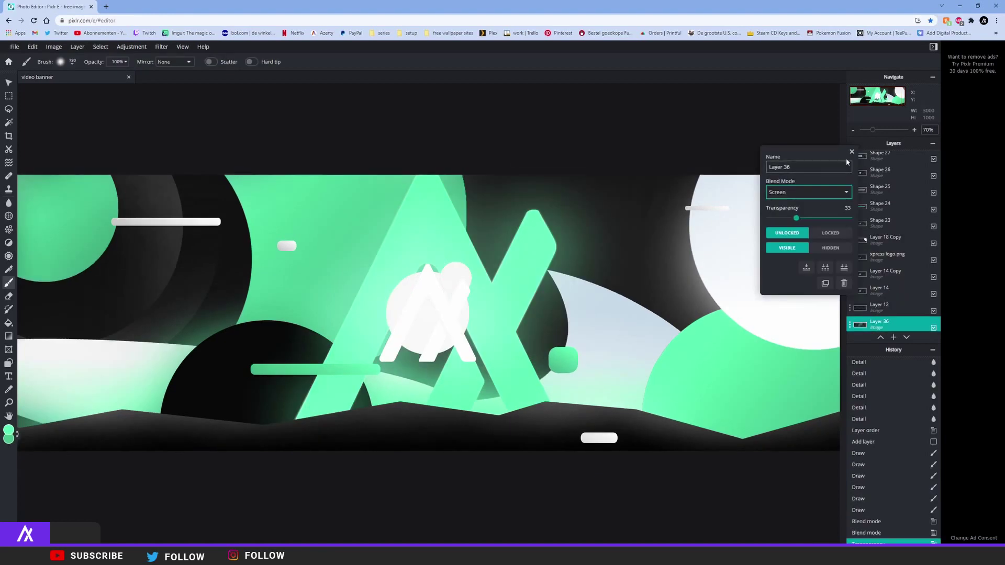
Step: Paste a duplicate of the central xpress logo layer for offsetting with the Move tool
click(851, 151)
scroll(880, 245, down, 5)
scroll(881, 246, up, 3)
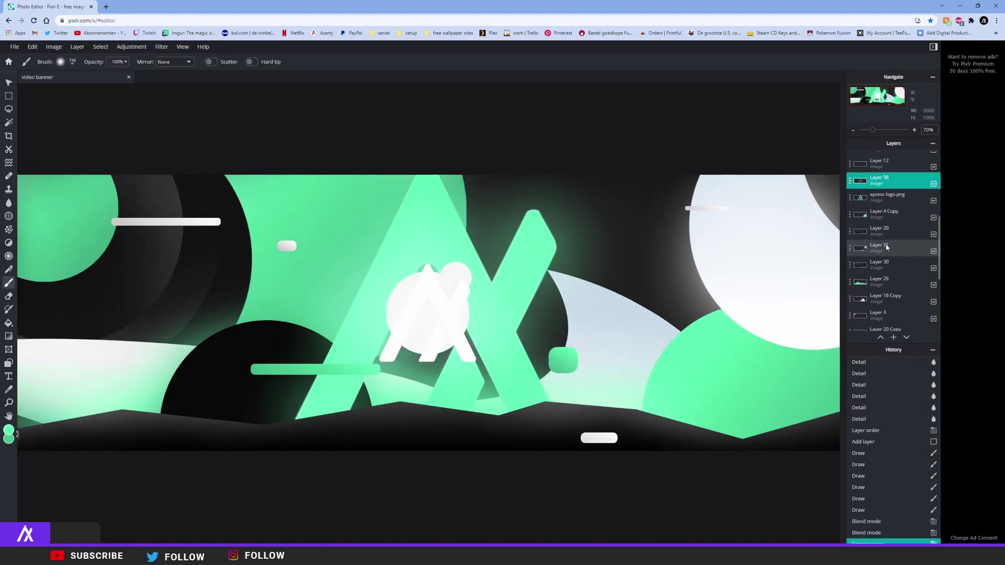
key(ctrl+v)
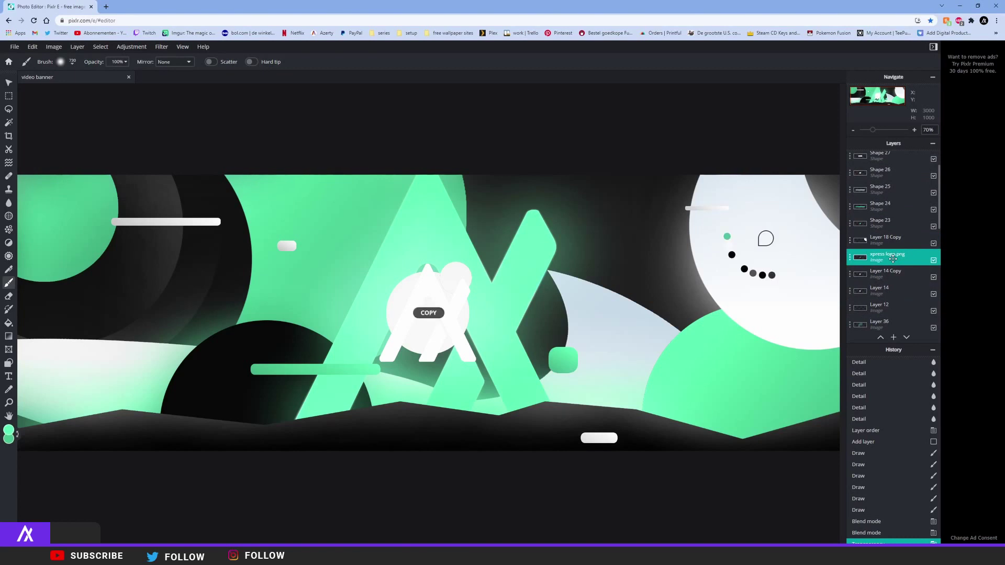
key(v)
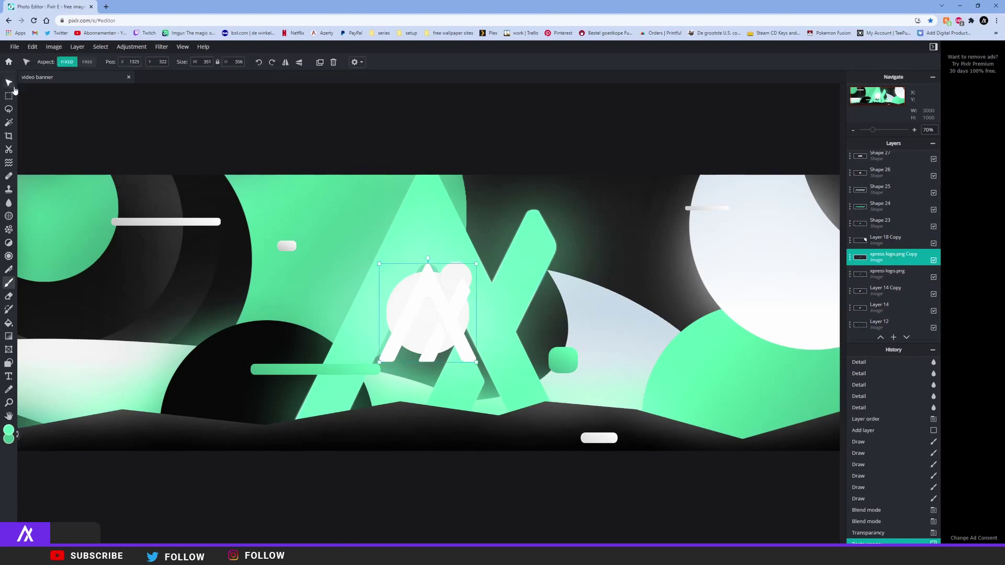
scroll(433, 313, up, 2)
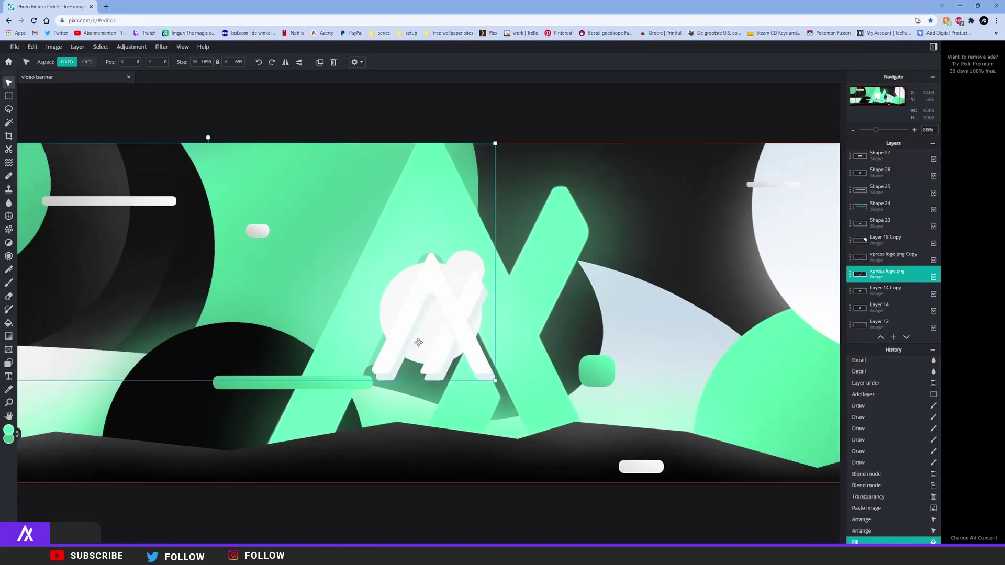
scroll(551, 355, up, 3)
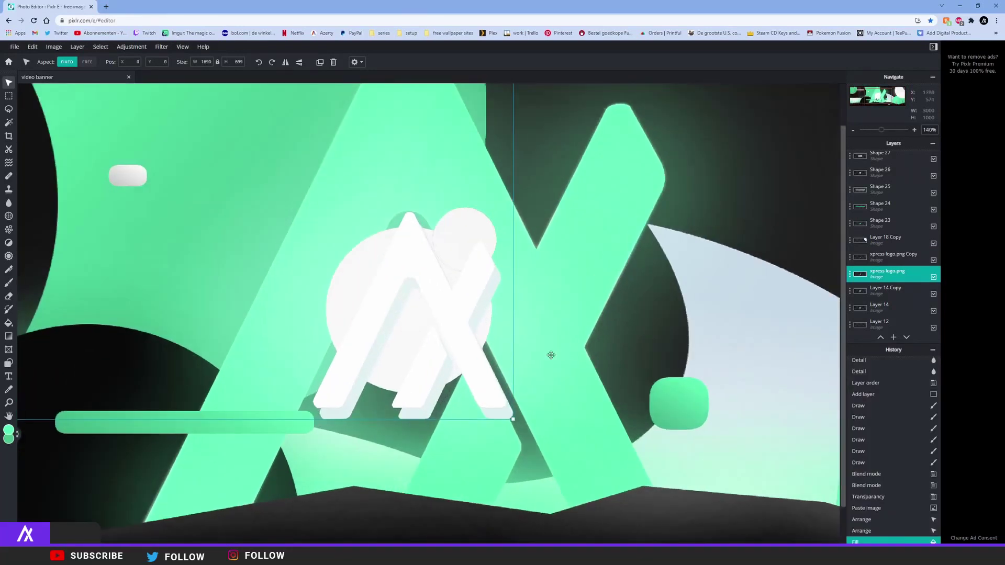
Step: Add a new layer and eyedrop the logo's light colour as the foreground
click(893, 338)
click(590, 321)
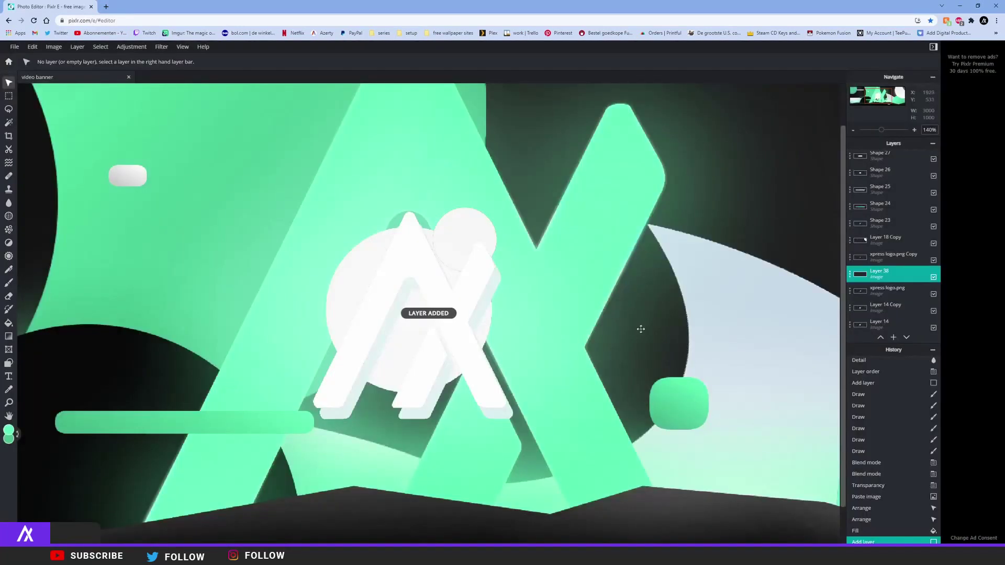
click(9, 430)
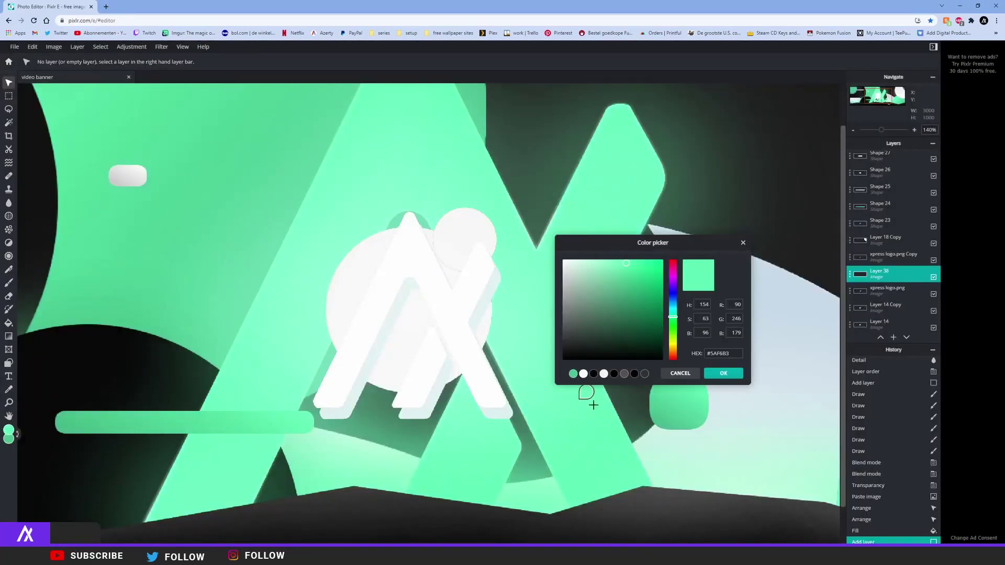
click(446, 390)
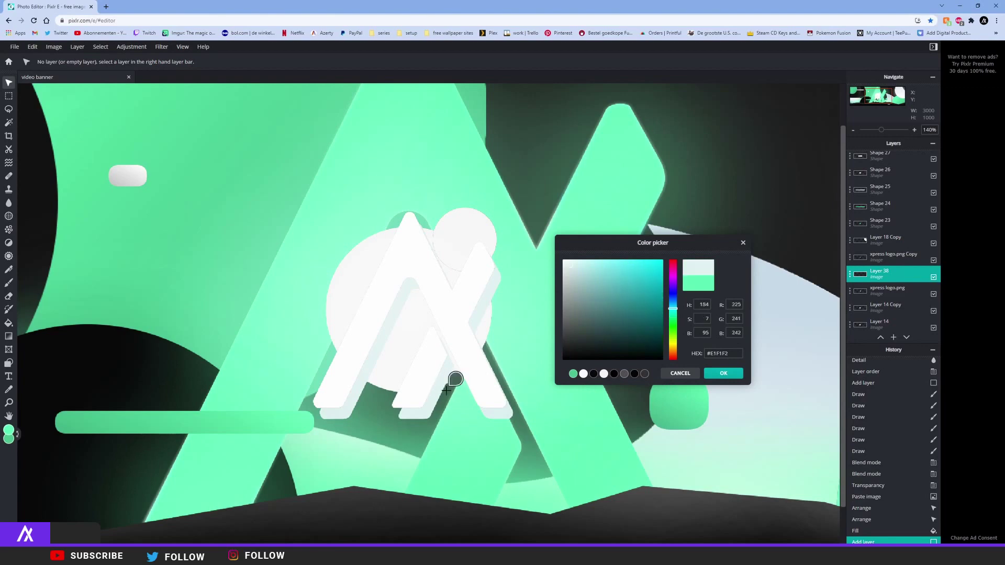
click(724, 373)
Step: Lasso the gap at the logo's lower-left edge and bucket-fill it light grey
click(9, 111)
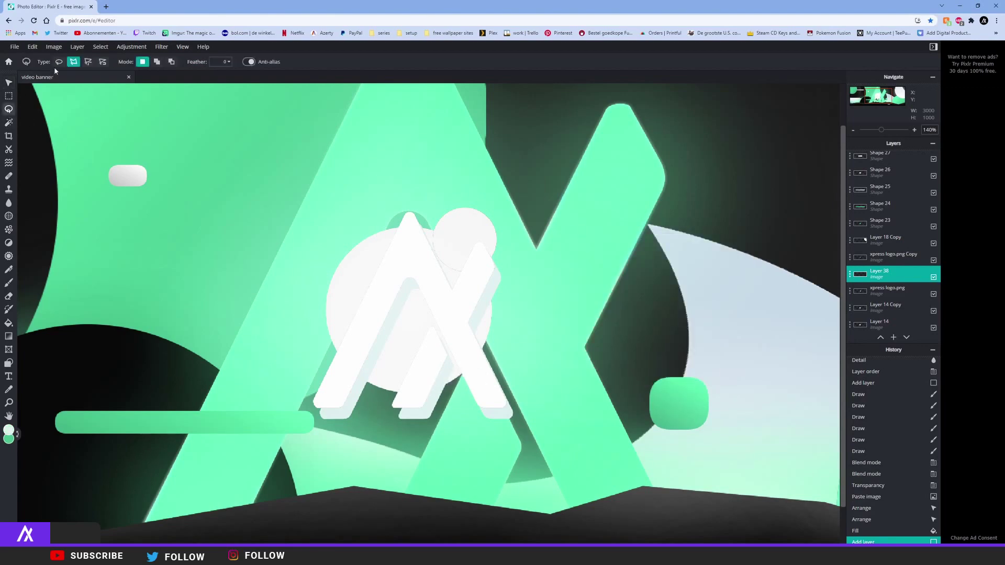
scroll(336, 402, up, 4)
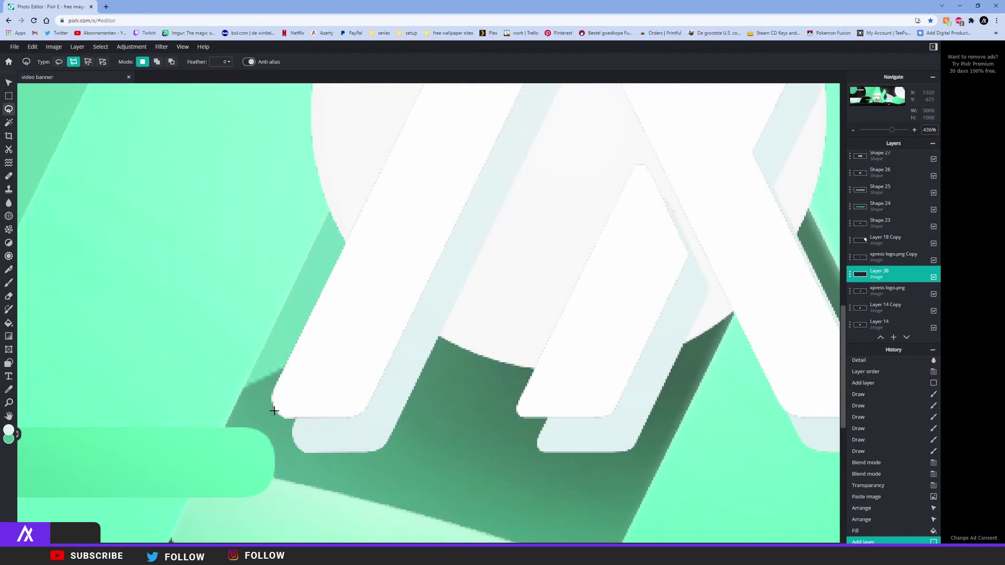
click(314, 416)
click(298, 398)
click(272, 405)
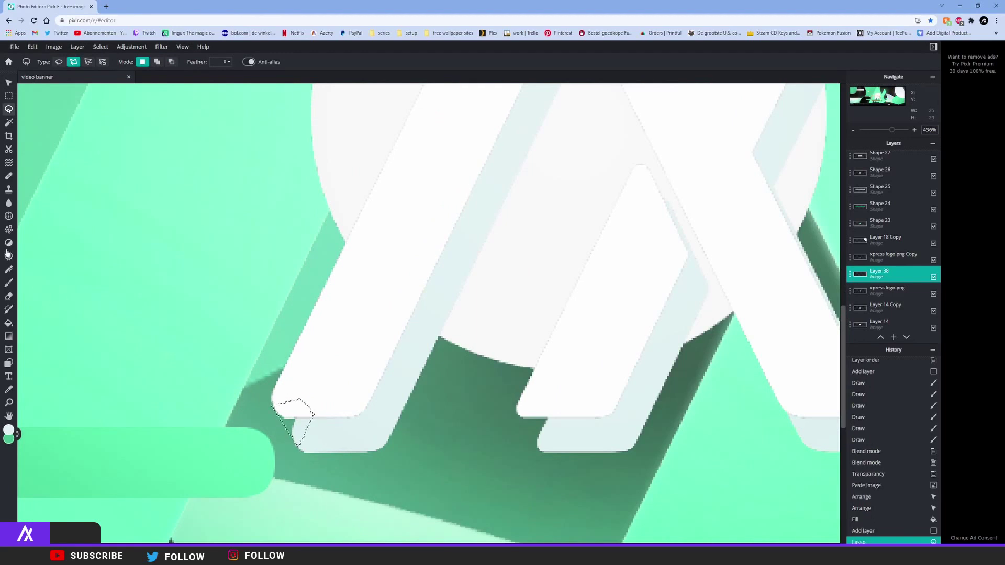
click(8, 324)
click(303, 440)
key(ctrl+d)
click(532, 437)
key(ctrl+z)
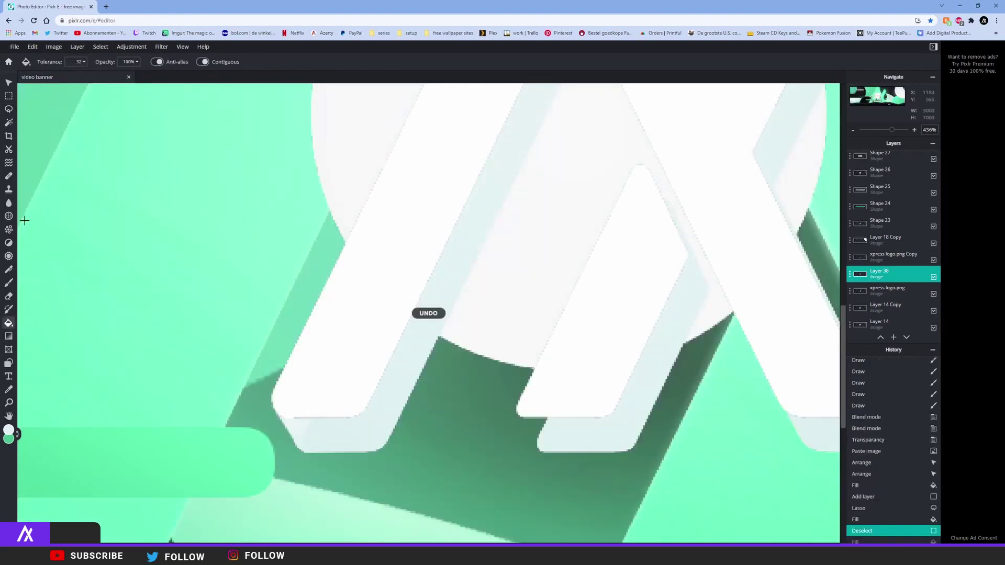
scroll(342, 430, up, 3)
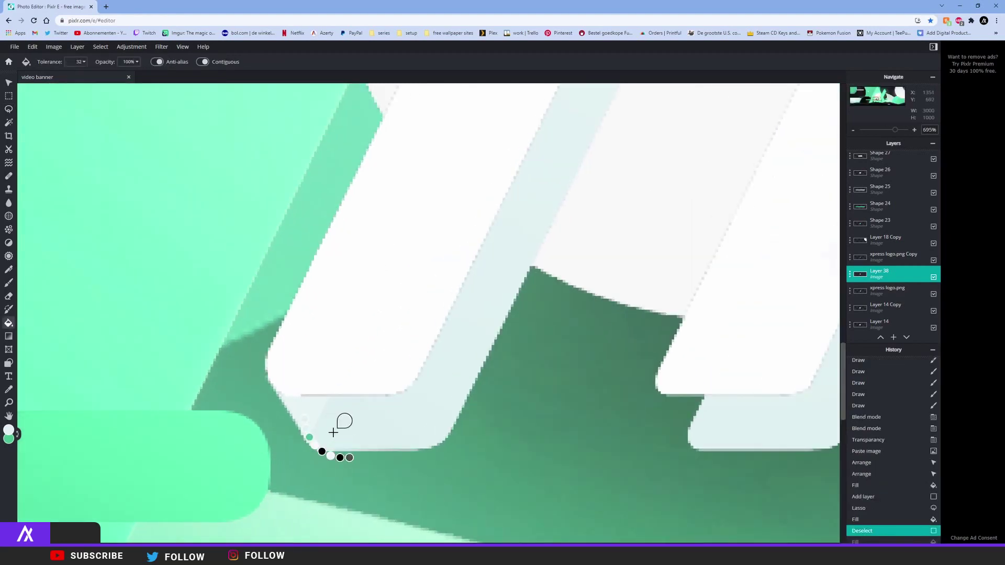
Step: Try the Blur tool, then return to the Lasso selection tool
key(r)
scroll(509, 366, down, 10)
scroll(501, 377, up, 5)
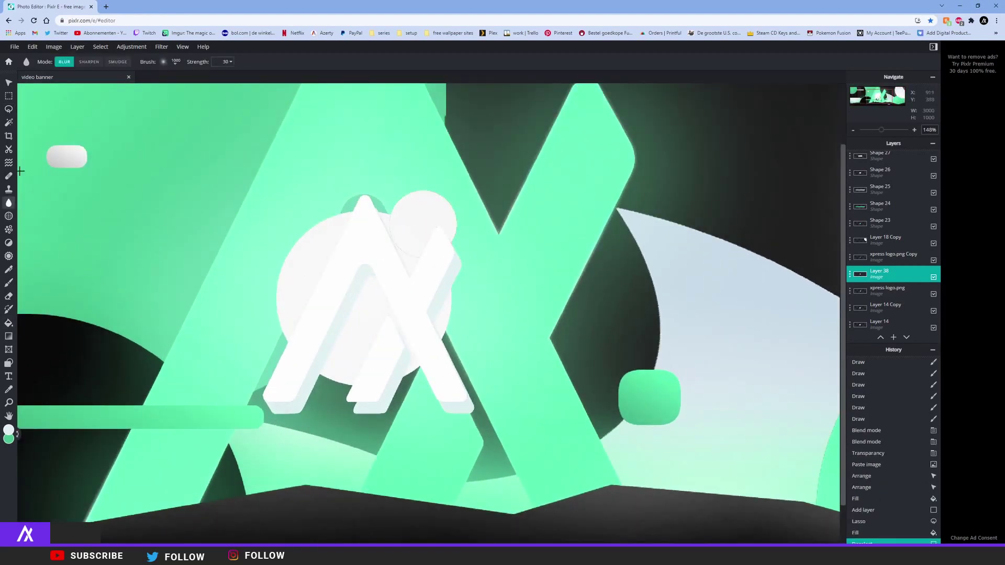
click(8, 109)
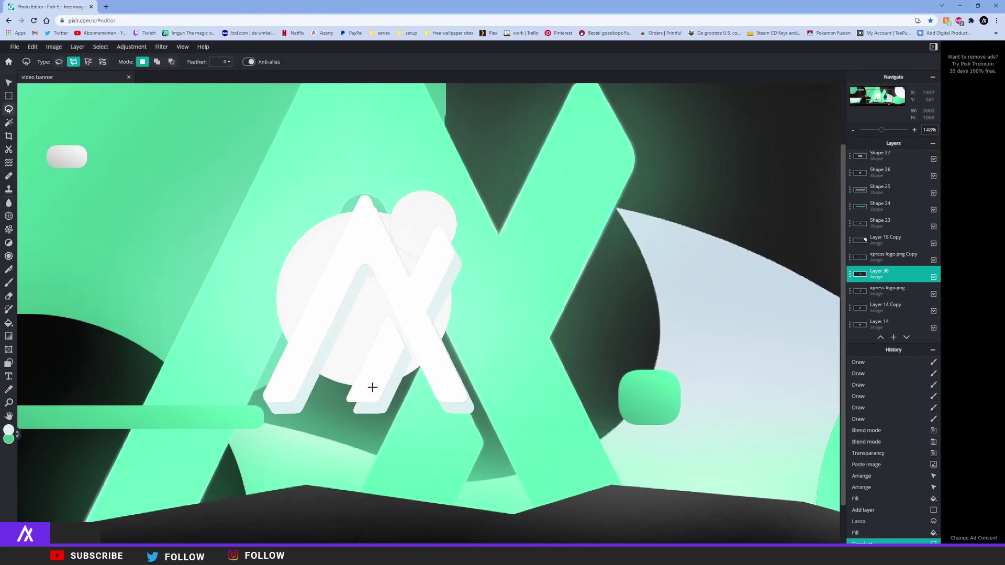
scroll(372, 387, up, 8)
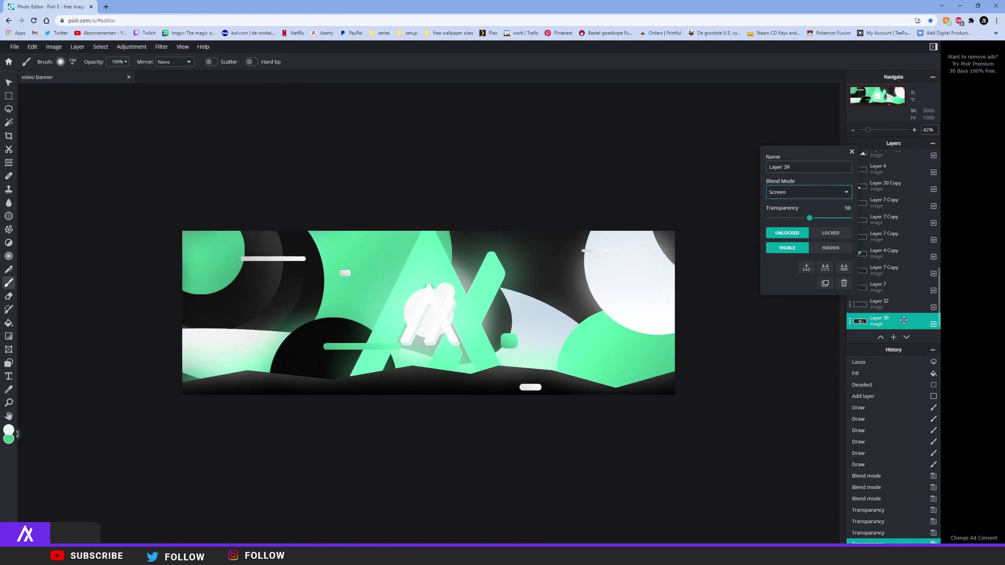
Step: Apply a Square wave (amplitude 18, rotate 40) to the xpress logo.png Copy layer, then switch to the Eraser
scroll(895, 241, up, 10)
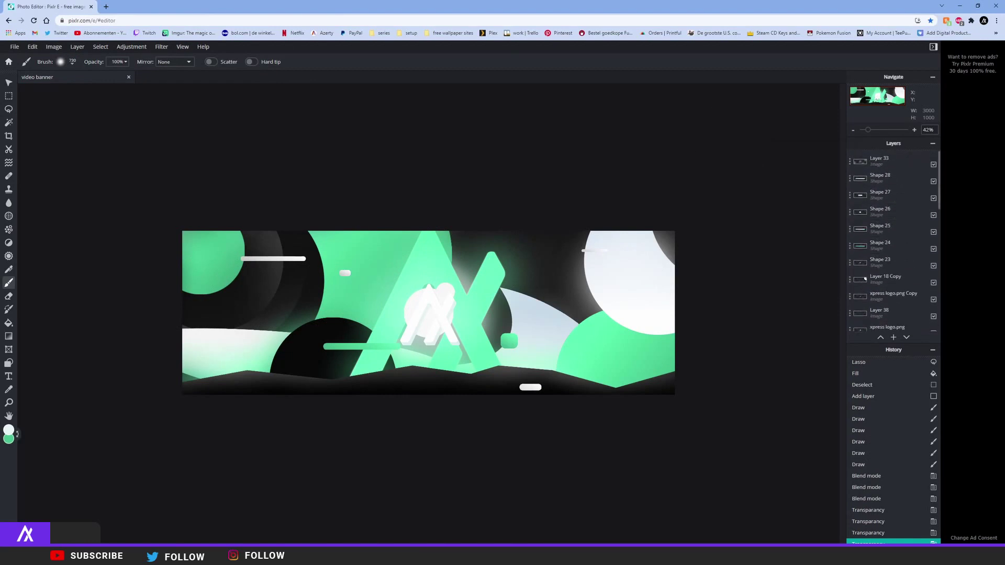
click(77, 47)
mouse_move(57, 51)
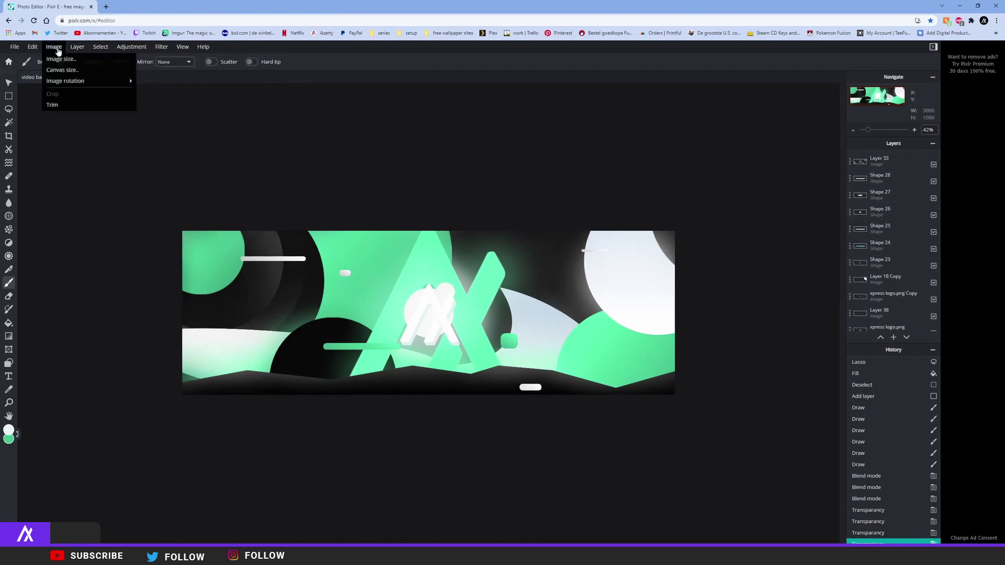
click(890, 296)
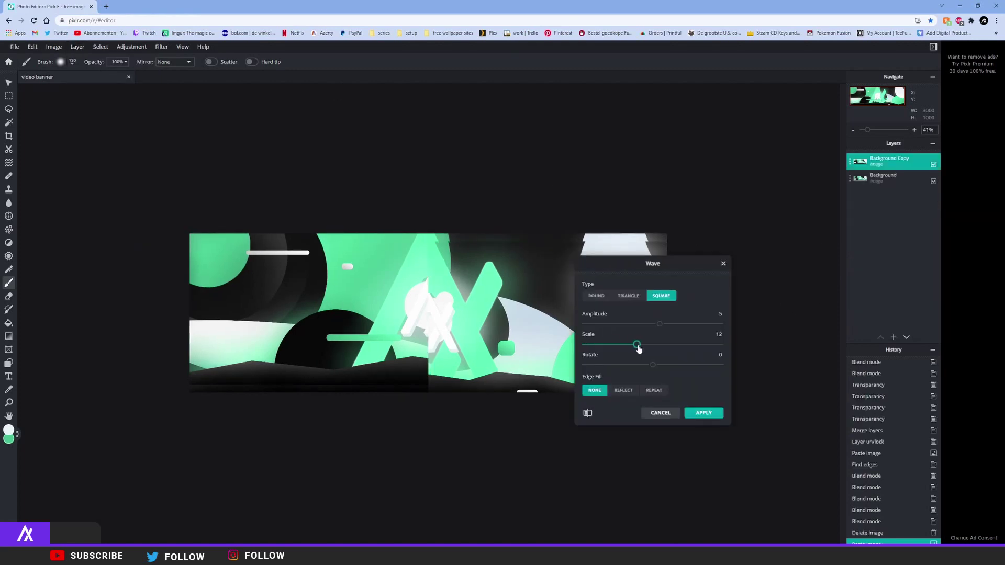
drag(641, 324, 679, 326)
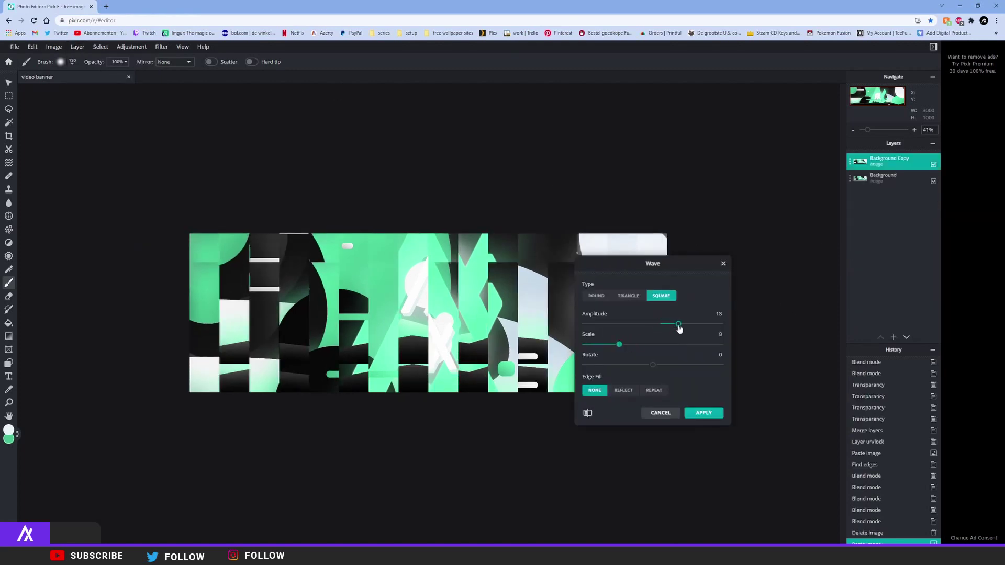
drag(666, 366, 685, 368)
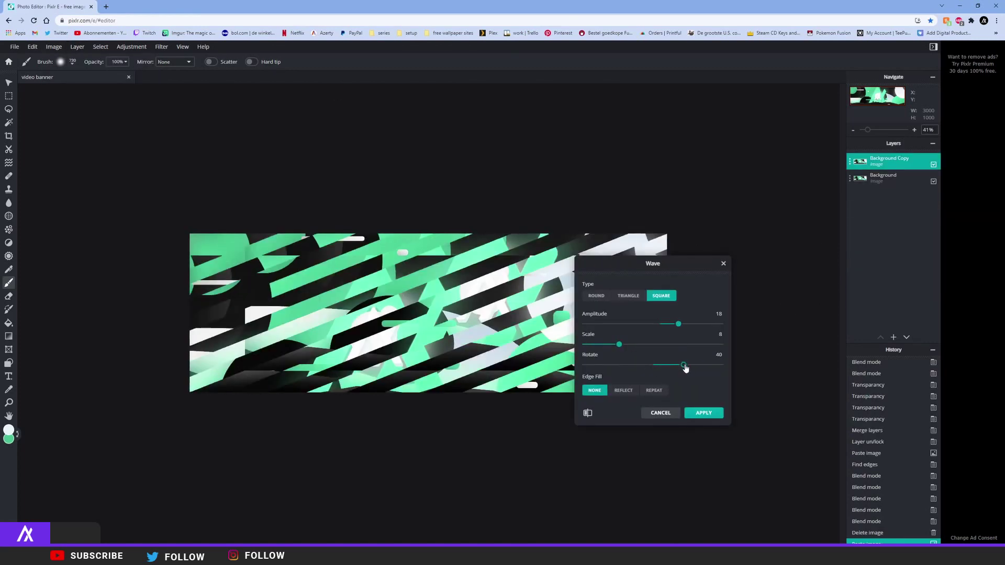
click(707, 413)
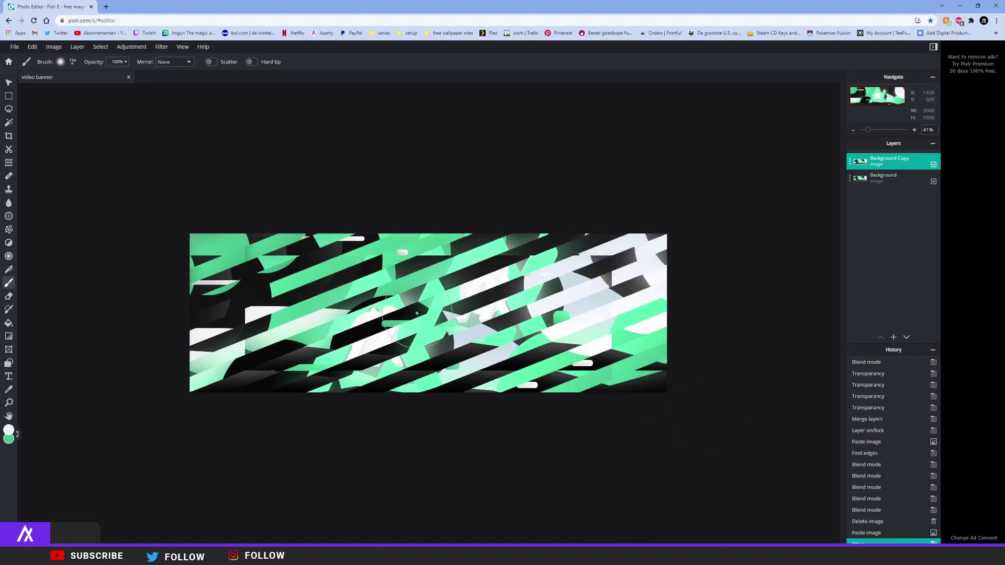
click(9, 296)
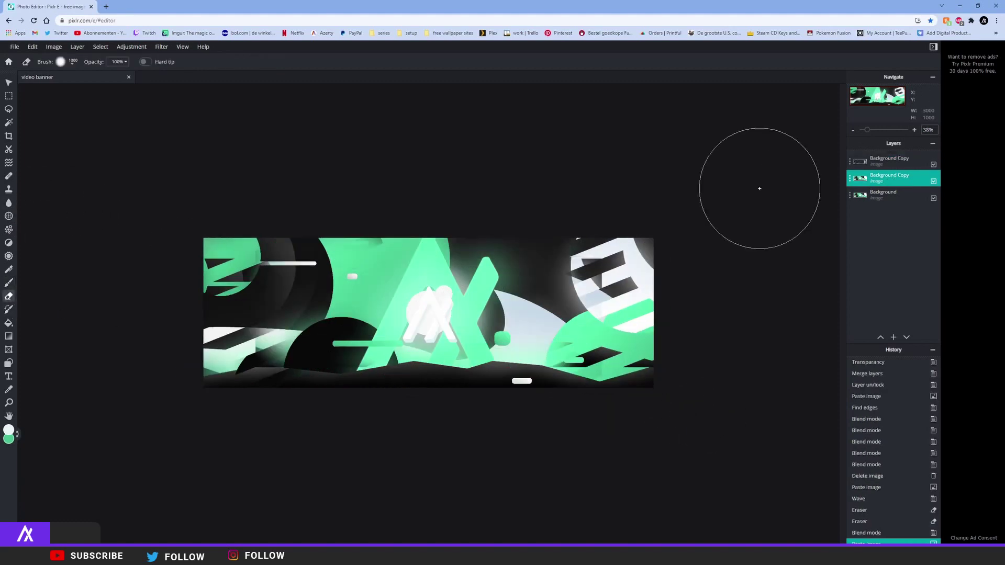
scroll(428, 313, up, 2)
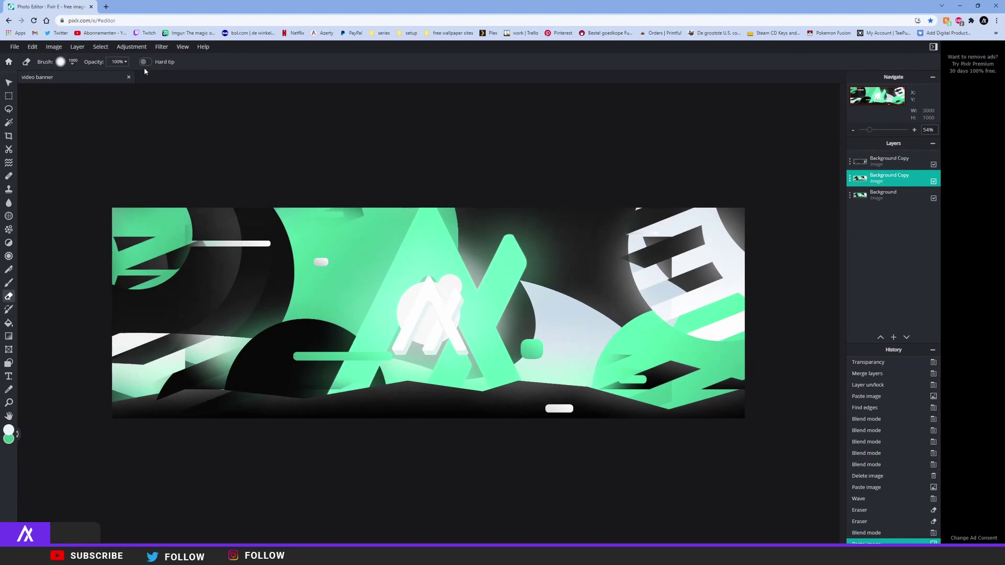
Step: Apply the Glamour filter to give the banner a glow of amount 13
click(161, 47)
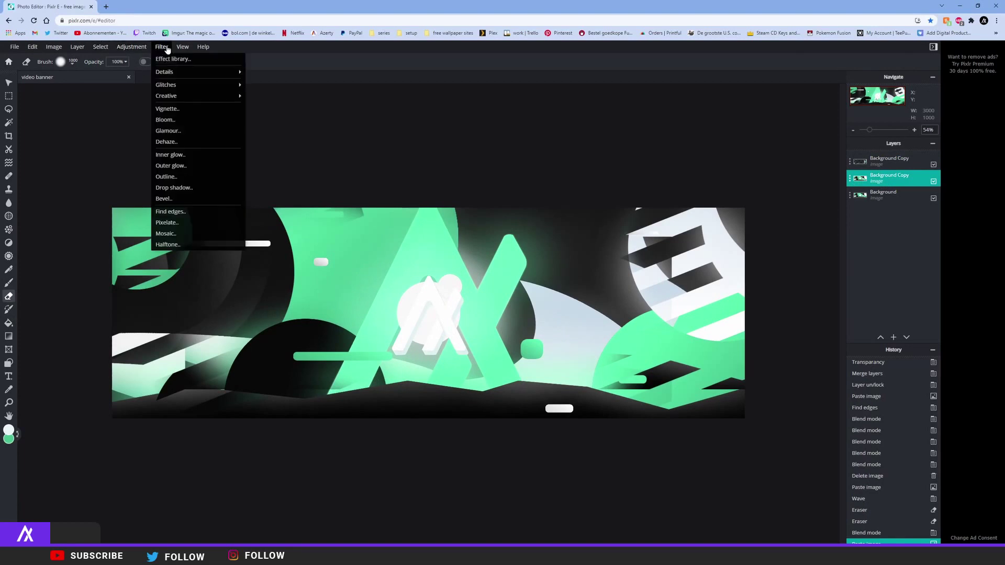
click(197, 129)
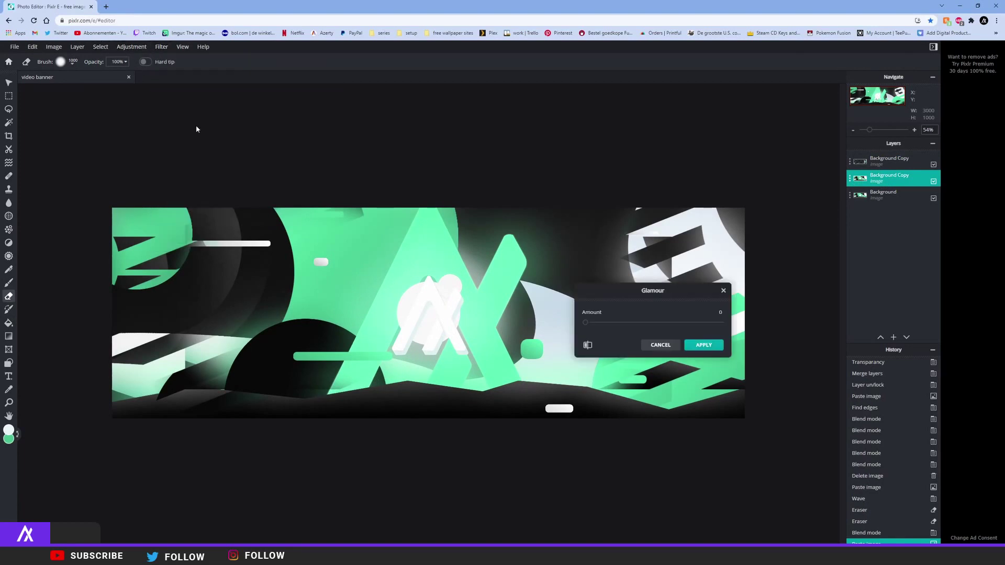
click(702, 344)
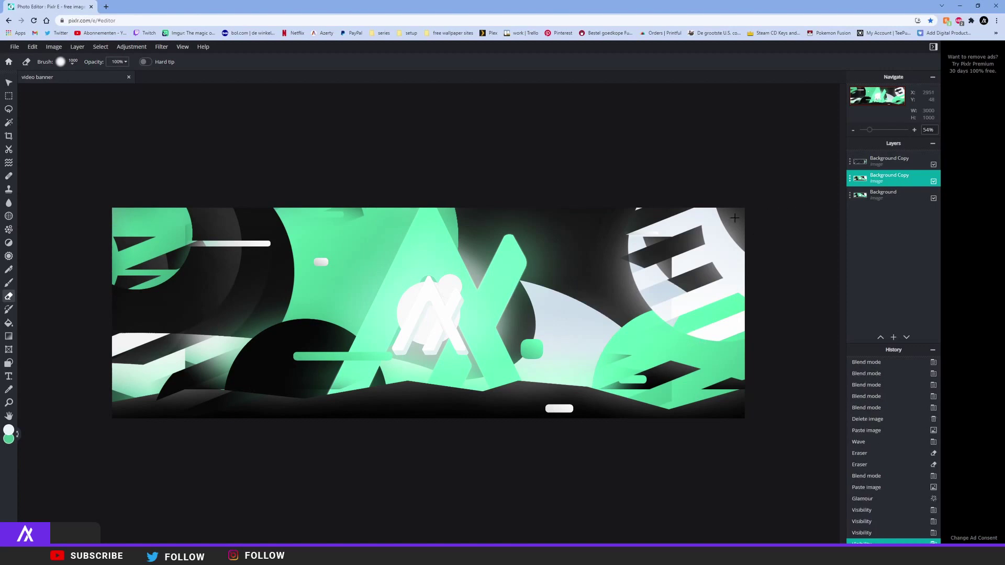
Step: Duplicate the layer and apply an RGB Split glitch at distance 20 with a switched colour pairing
key(ctrl+v)
click(162, 46)
mouse_move(193, 86)
click(281, 94)
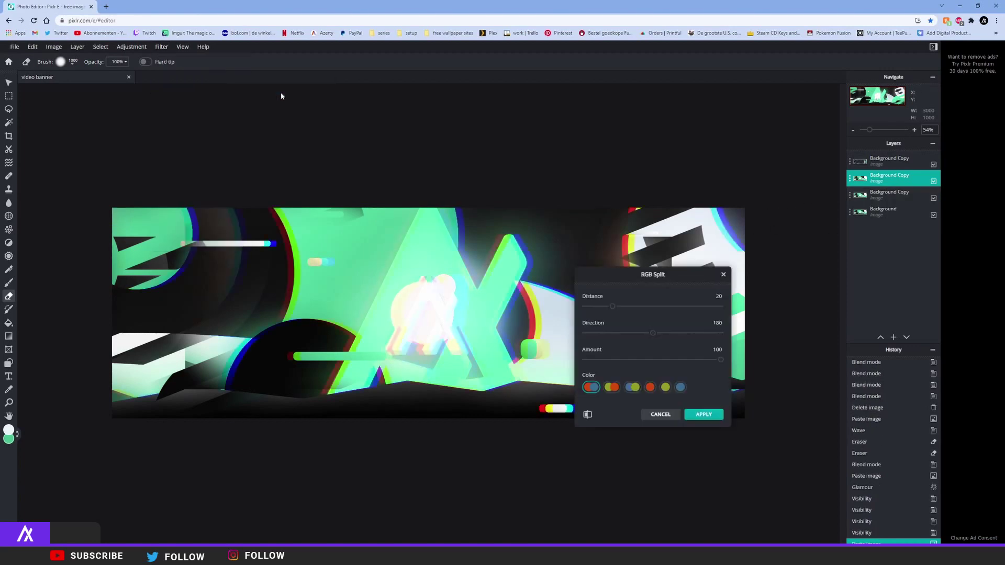
click(633, 388)
click(649, 387)
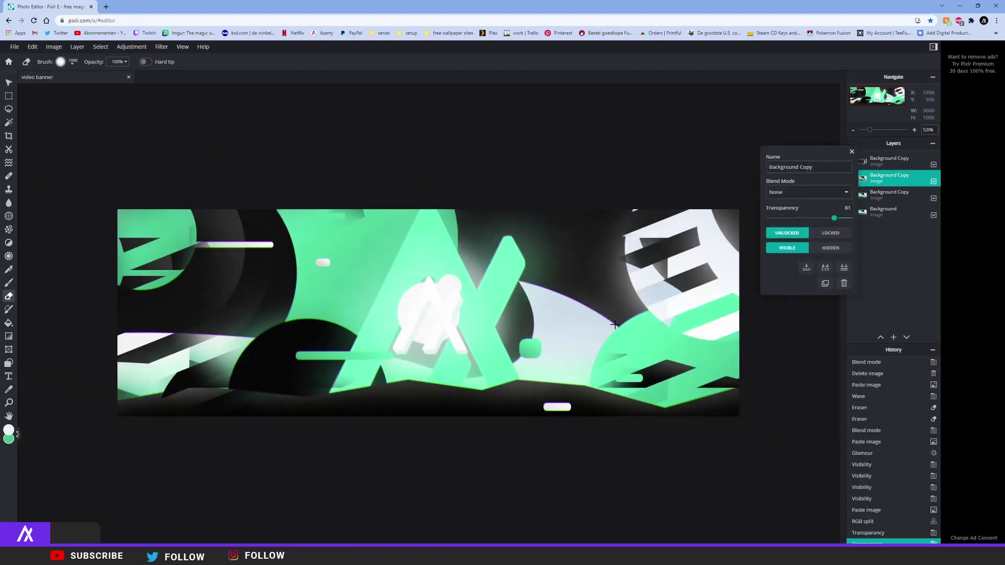
Step: Set the RGB-split copy's transparency to 81 and paste the copied image as a new layer
scroll(614, 325, down, 2)
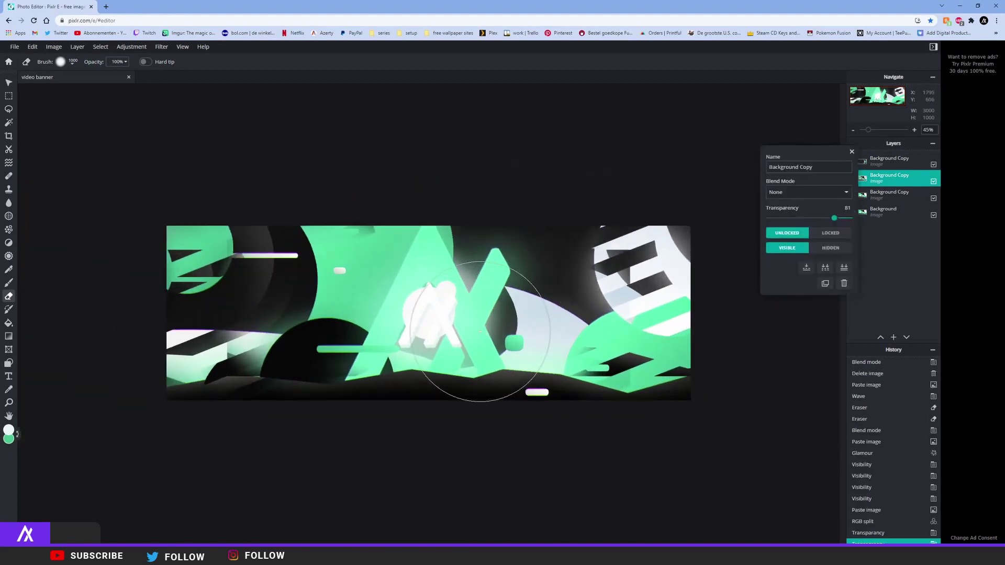
click(889, 211)
click(889, 193)
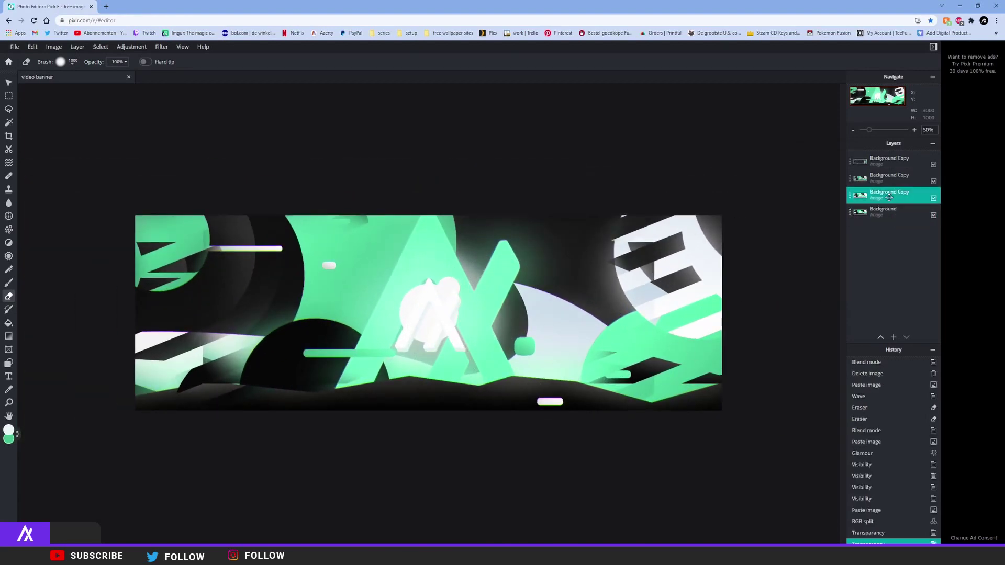
key(ctrl+v)
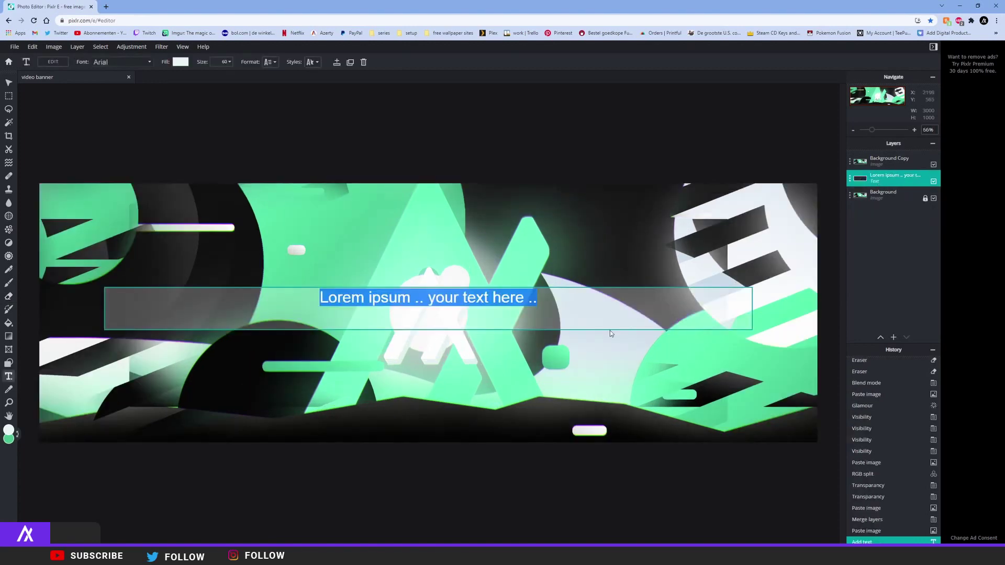
Step: Create an 'xpress' text layer and review the font list, keeping the current font
text(xpress)
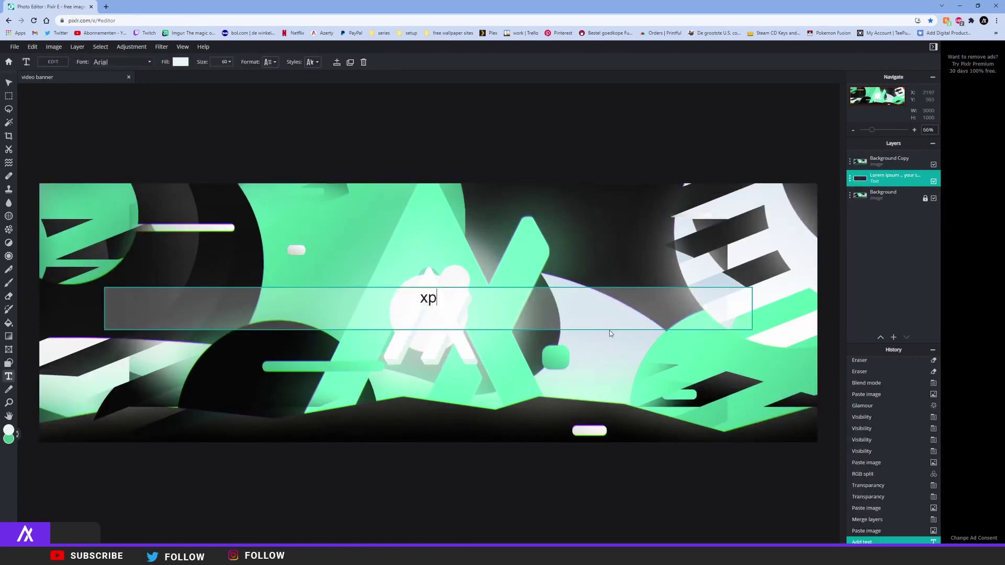
key(ctrl+a)
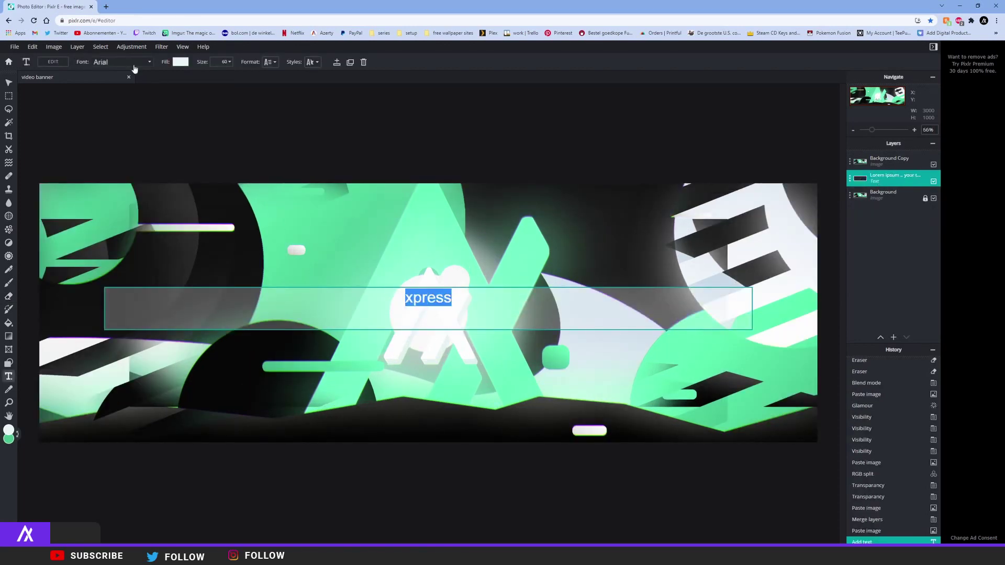
click(104, 62)
click(149, 61)
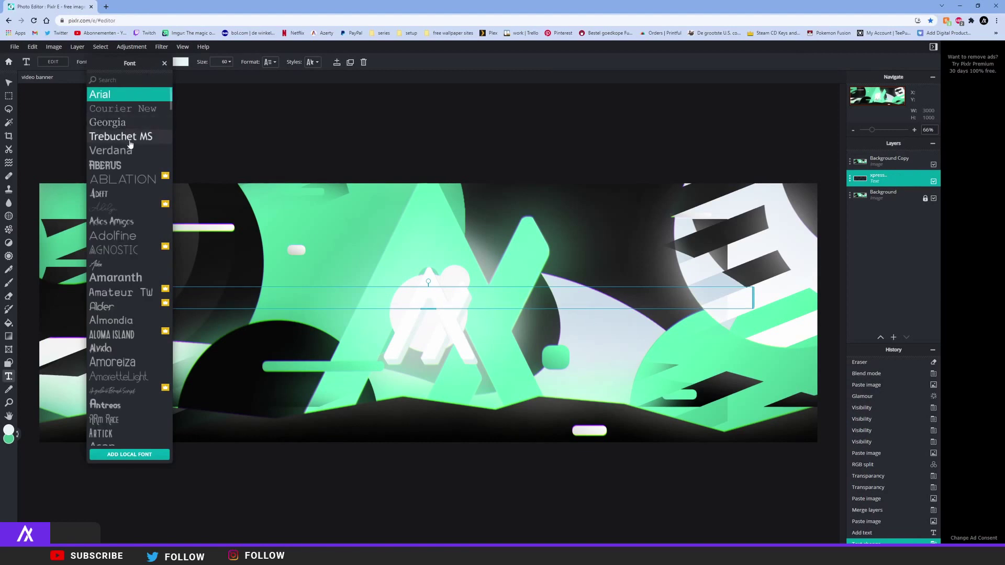
scroll(128, 157, down, 4)
click(131, 181)
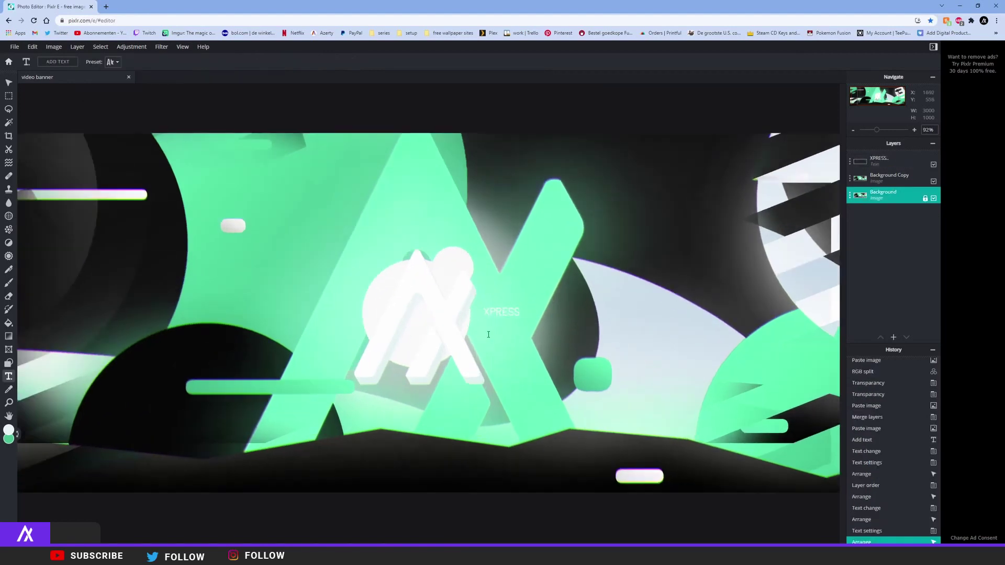
scroll(395, 334, down, 3)
Step: On the Background Copy layer, preview the Portrait 'Deep' effect from the Effect library
click(889, 178)
click(161, 47)
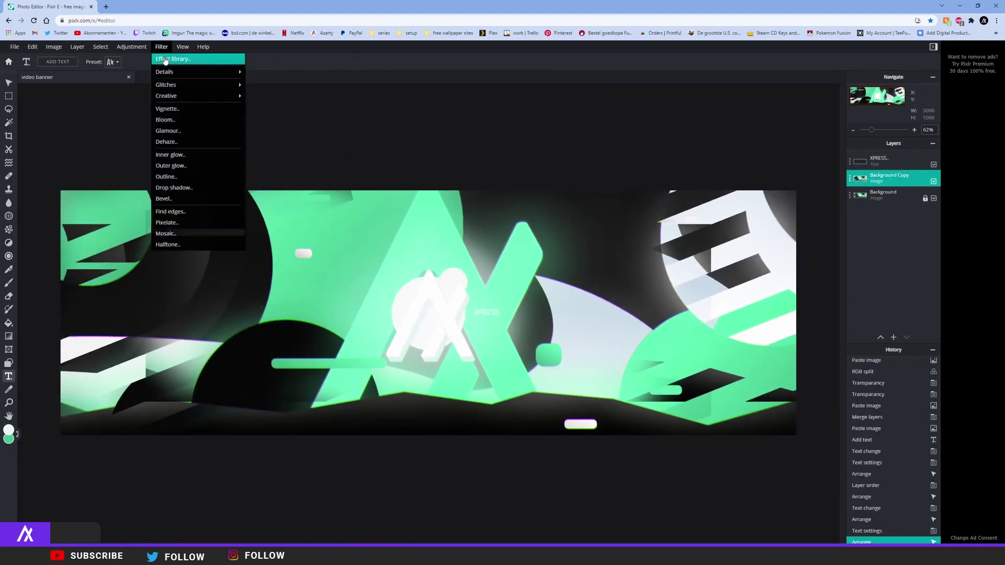
click(167, 60)
click(582, 360)
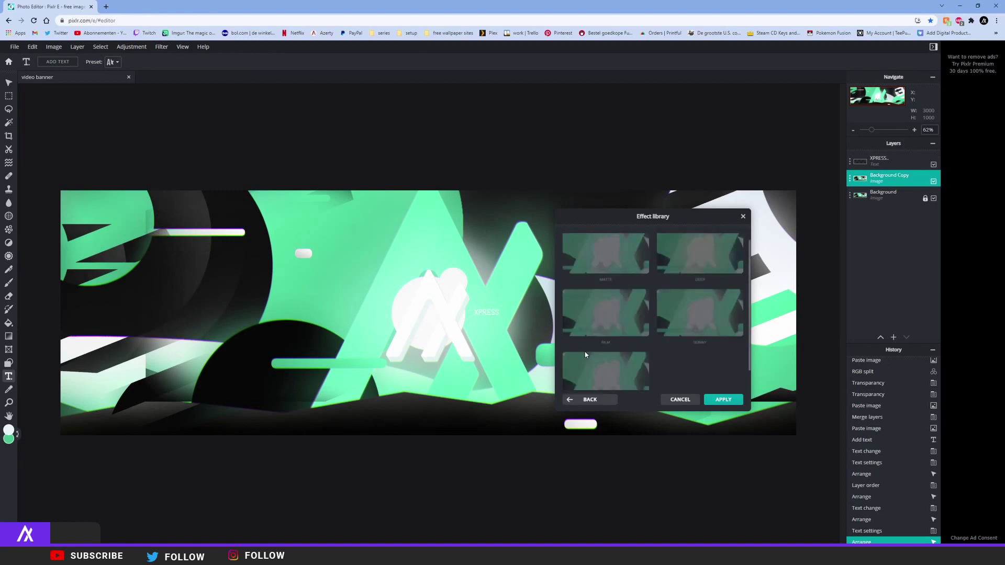
click(704, 256)
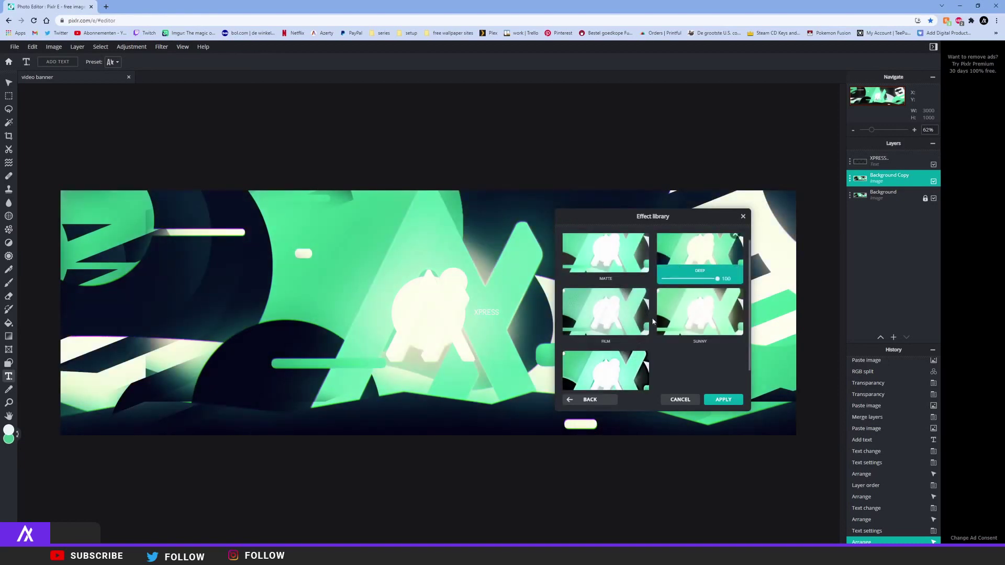
click(588, 399)
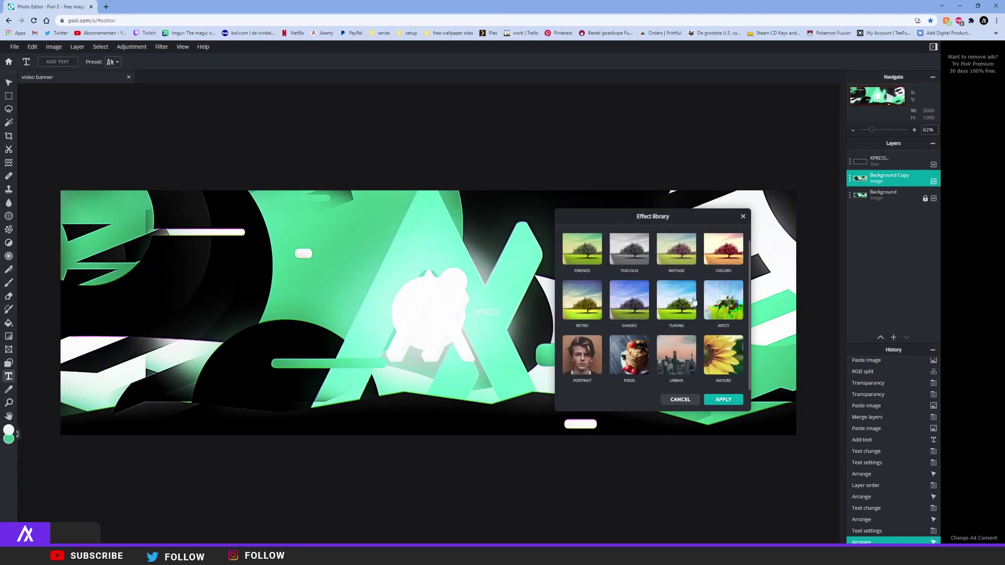
Step: Preview Artzy and Instage effects without keeping them, then apply a Blur of amount 16
click(716, 312)
click(702, 253)
click(589, 401)
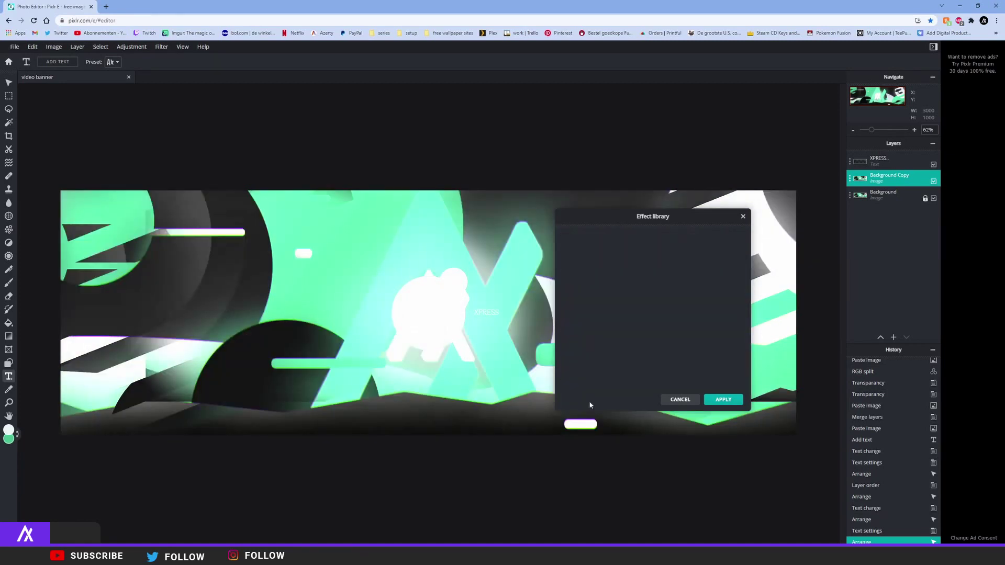
click(689, 255)
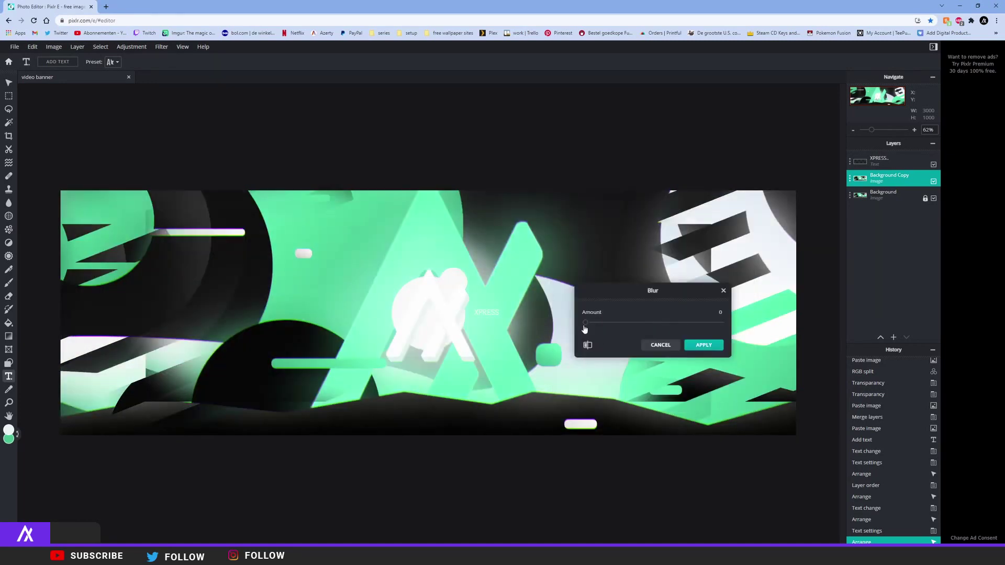
drag(584, 326, 613, 327)
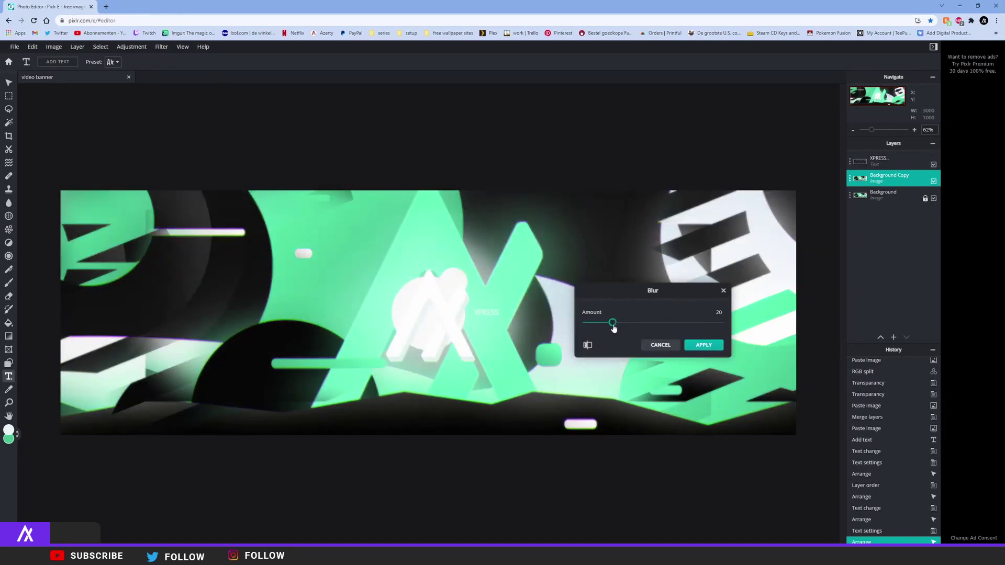
click(703, 345)
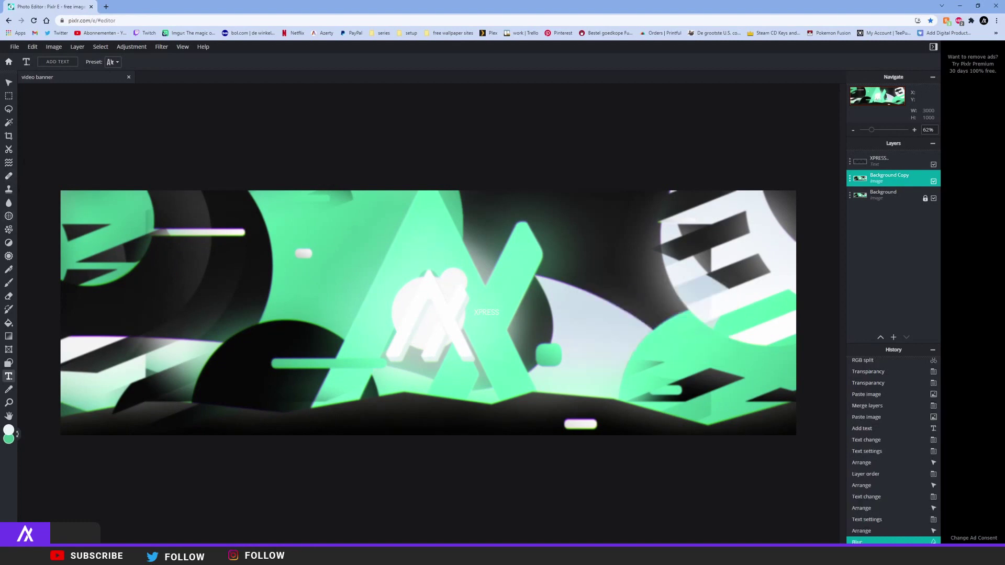
Step: Erase several patches of the copy layer with the Eraser
click(9, 296)
drag(354, 321, 421, 318)
click(421, 318)
scroll(426, 312, down, 3)
click(397, 308)
click(422, 302)
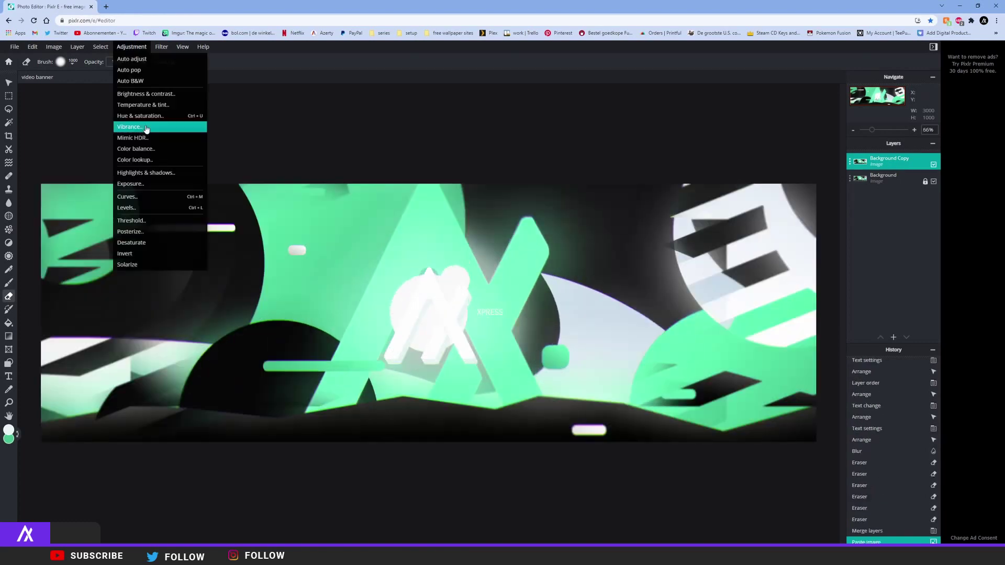
Step: Shift the hue to -98 for a purple/cyan banner and lower the contrast to -9
click(159, 125)
drag(647, 318, 711, 322)
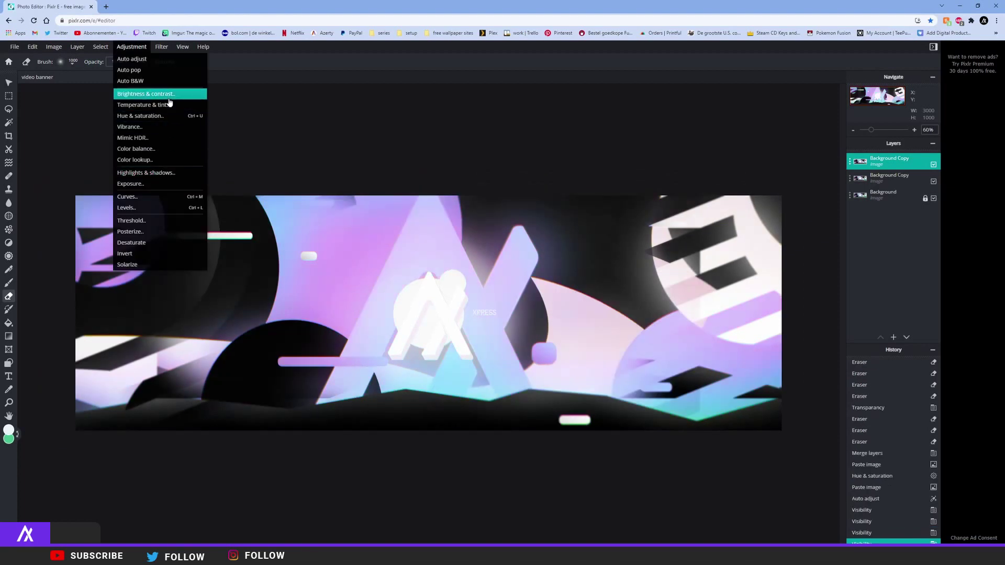
click(157, 94)
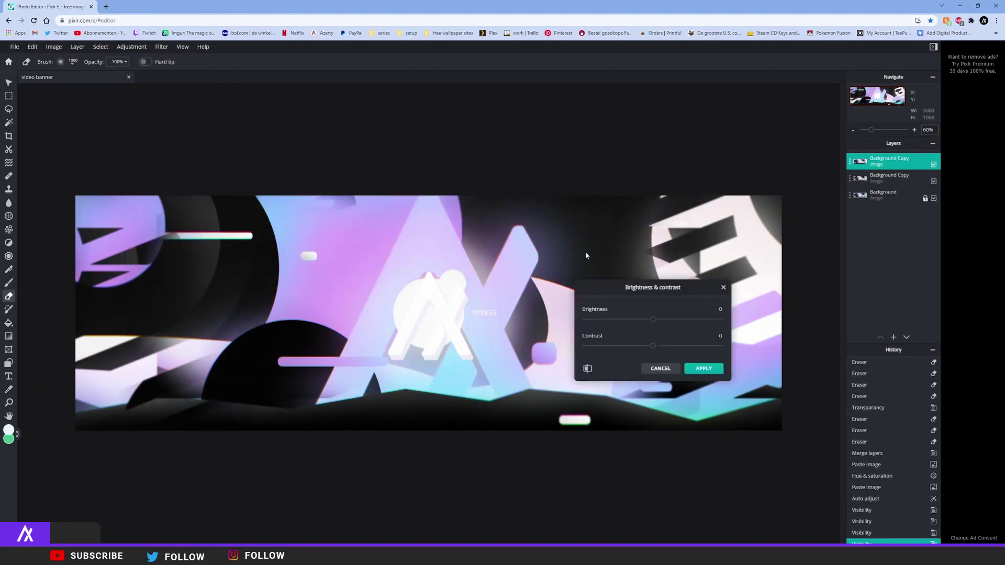
mouse_move(656, 349)
mouse_down()
mouse_move(668, 350)
mouse_move(651, 347)
mouse_up()
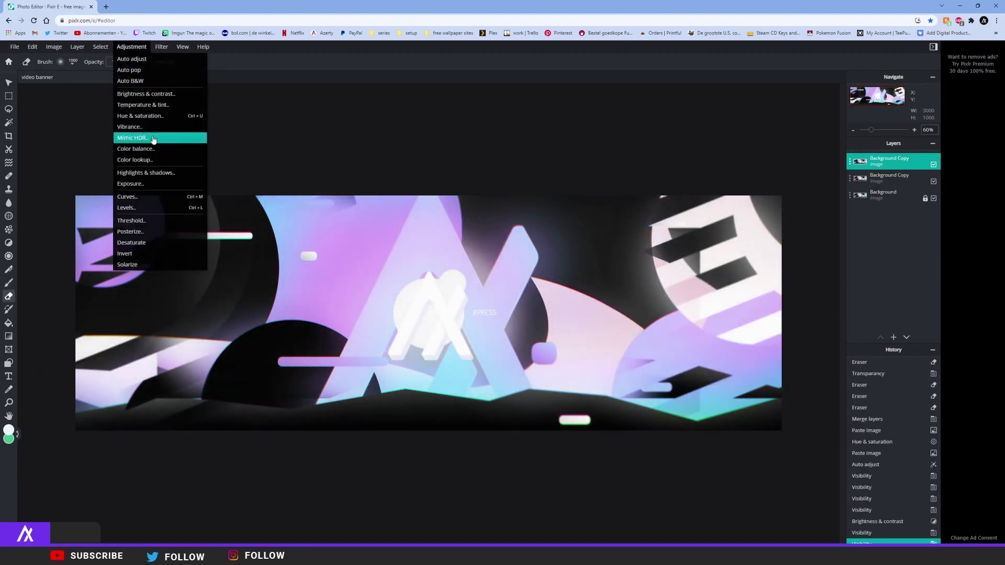
Step: Apply a Mimic HDR adjustment with a raised amount and toggle the top layer to compare
click(153, 138)
drag(654, 324, 716, 326)
click(704, 365)
double_click(932, 165)
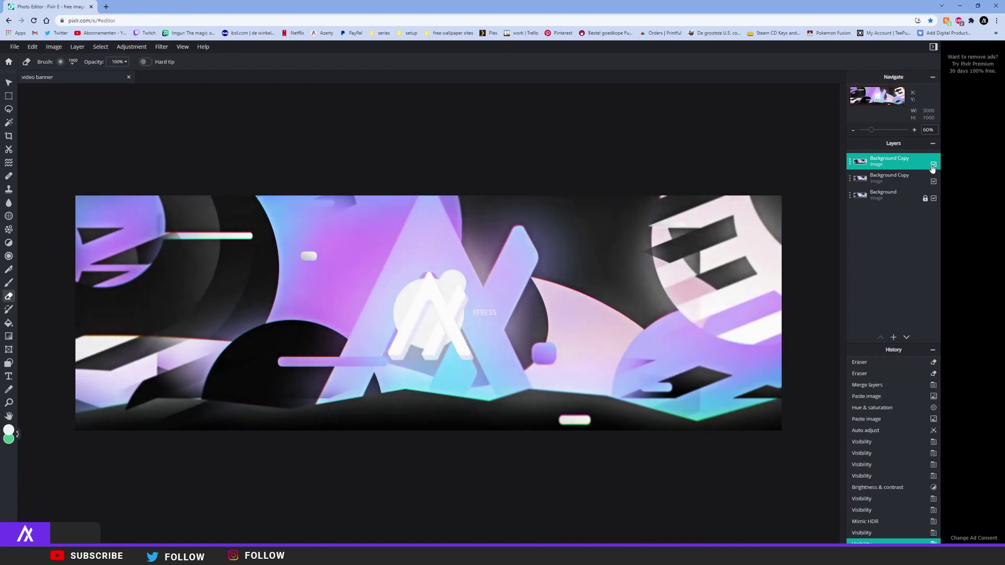
Step: Zoom in and out across the purple banner, then bring up the Adjustment menu
scroll(504, 264, down, 3)
scroll(482, 299, up, 3)
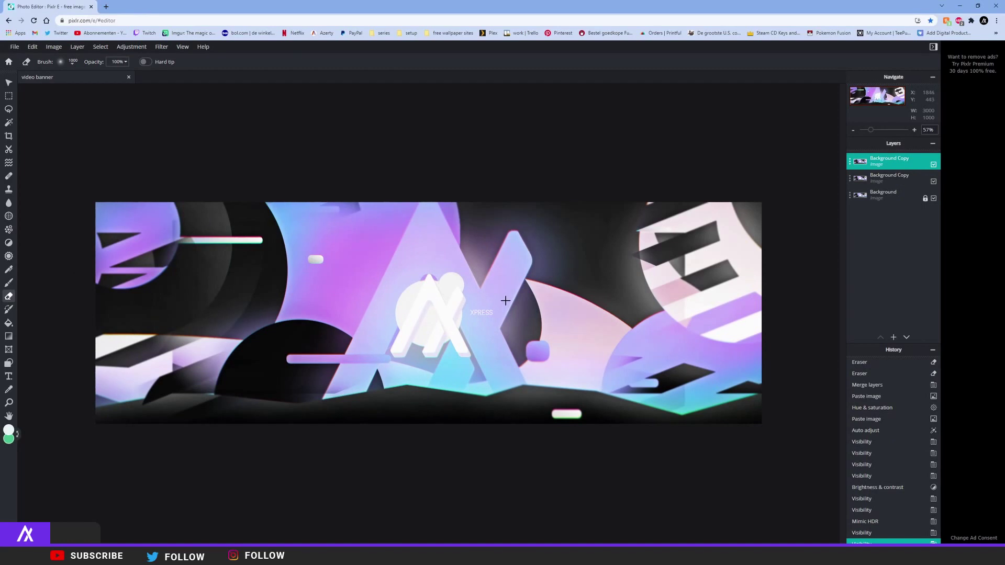
scroll(505, 300, down, 3)
scroll(506, 300, down, 2)
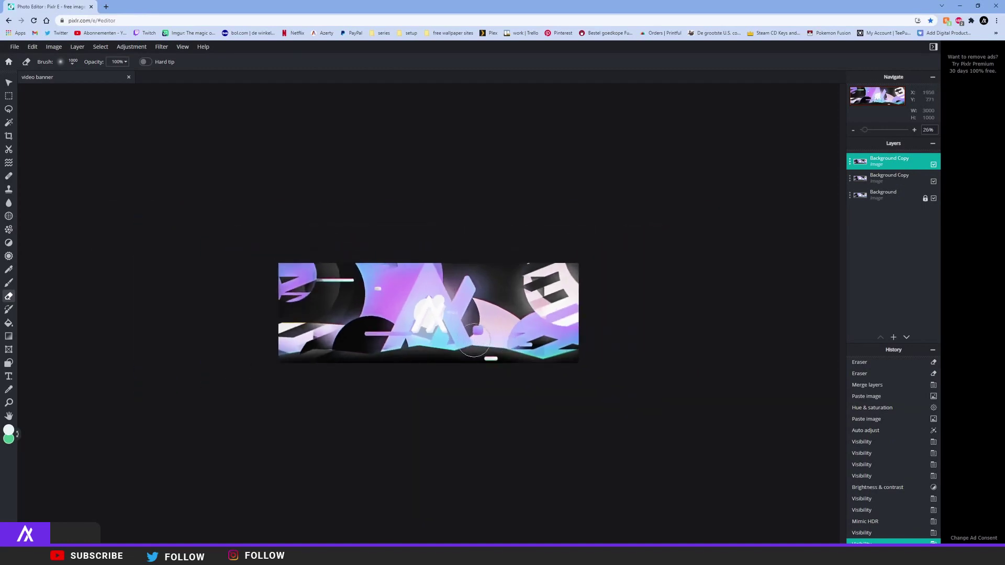
scroll(471, 342, up, 5)
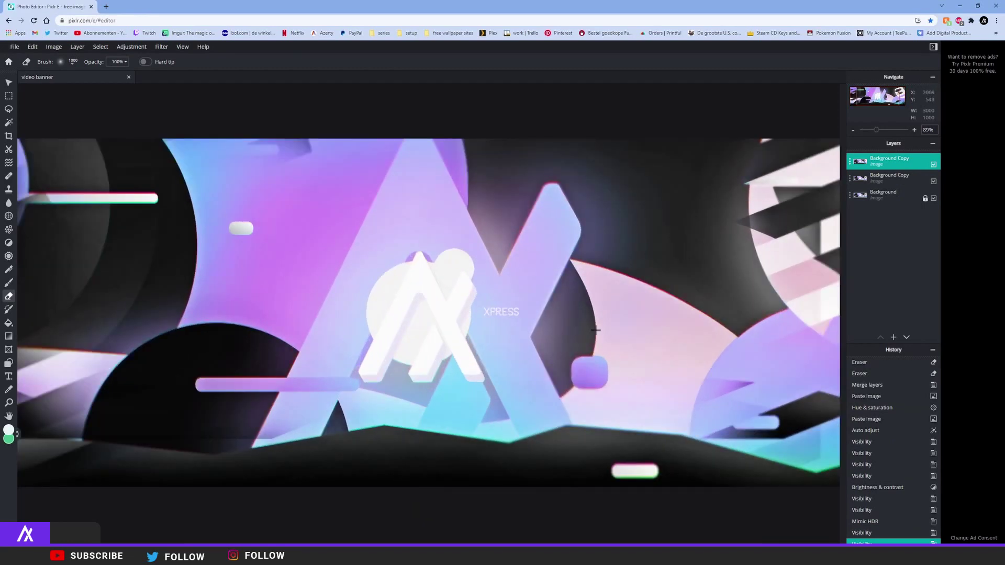
scroll(764, 286, down, 3)
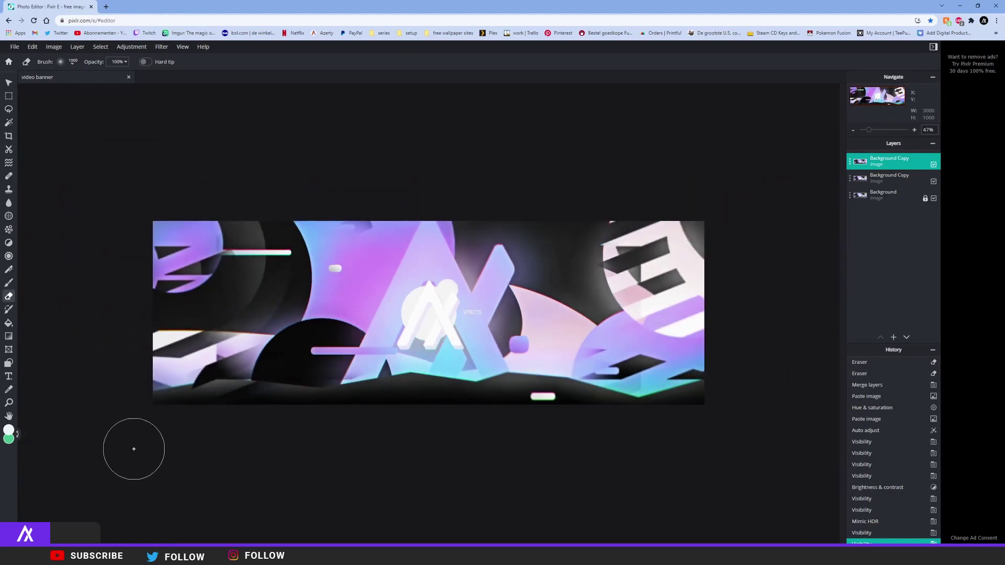
click(131, 46)
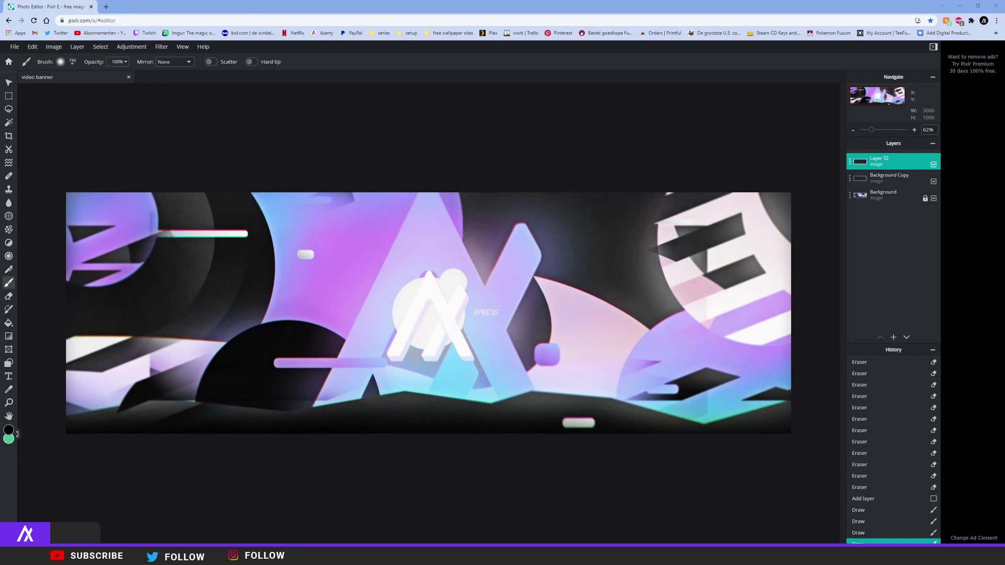
scroll(545, 310, down, 1)
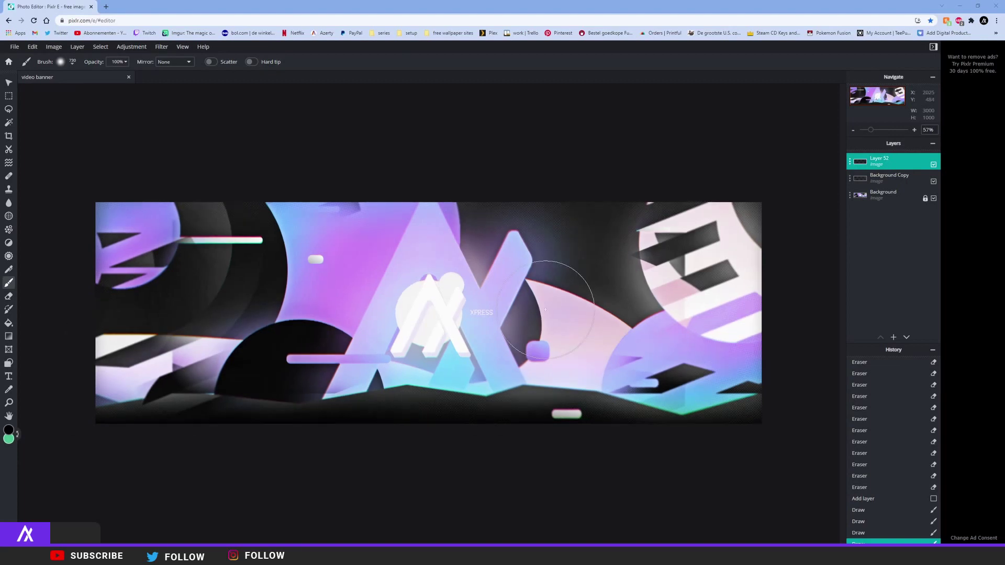